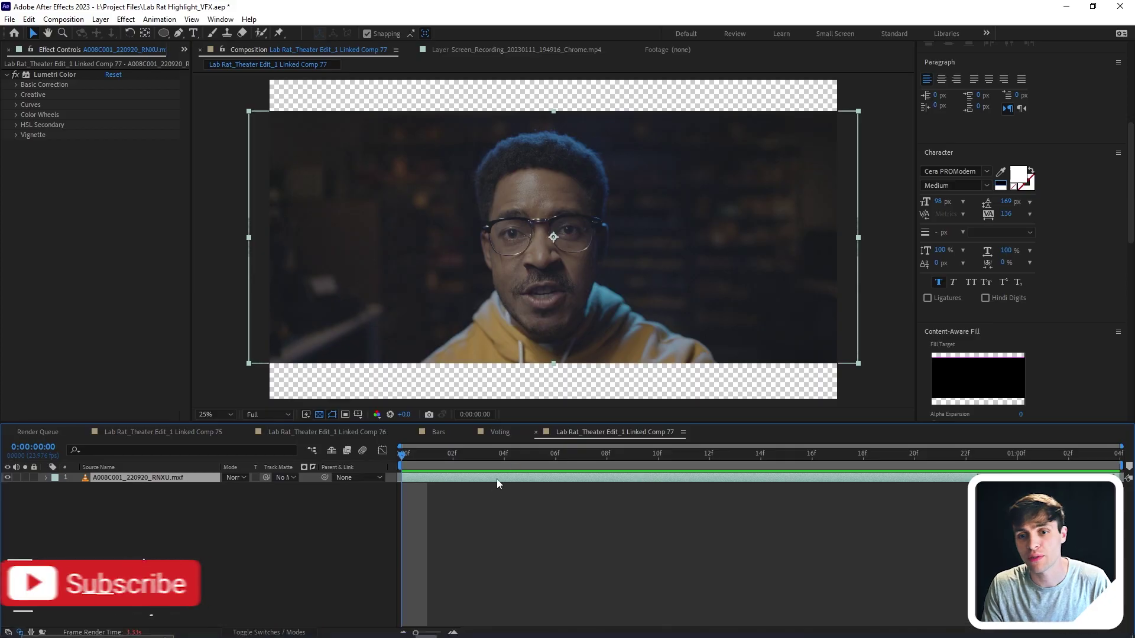
Apply the Boris FX Mocha AE effect to the actor's footage layer.
key(ctrl+shift+a)
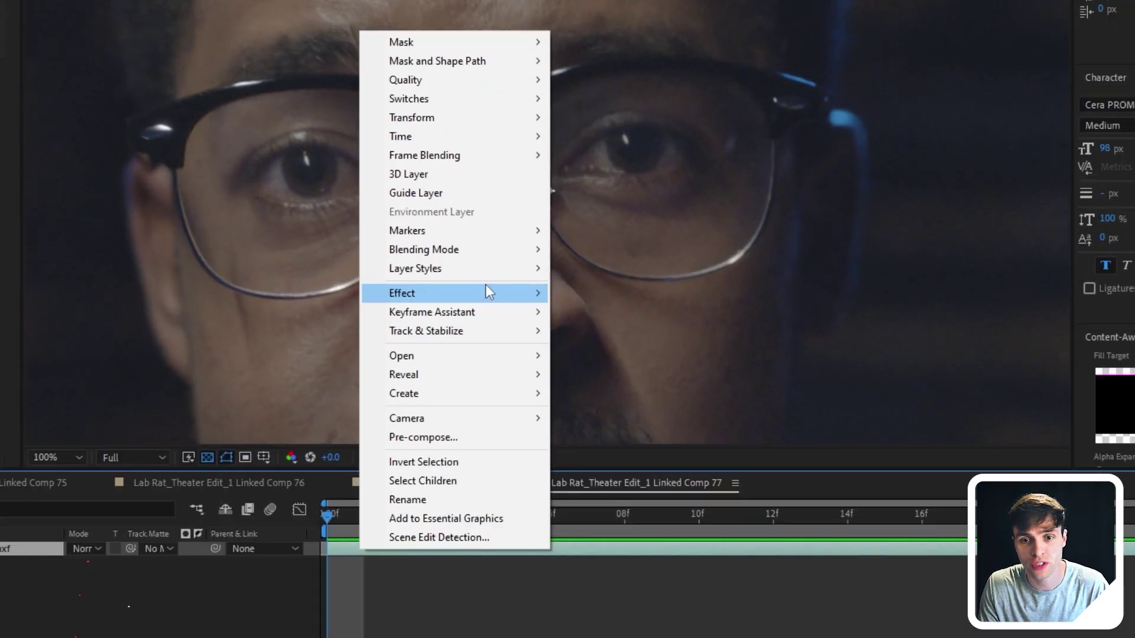
mouse_move(510, 300)
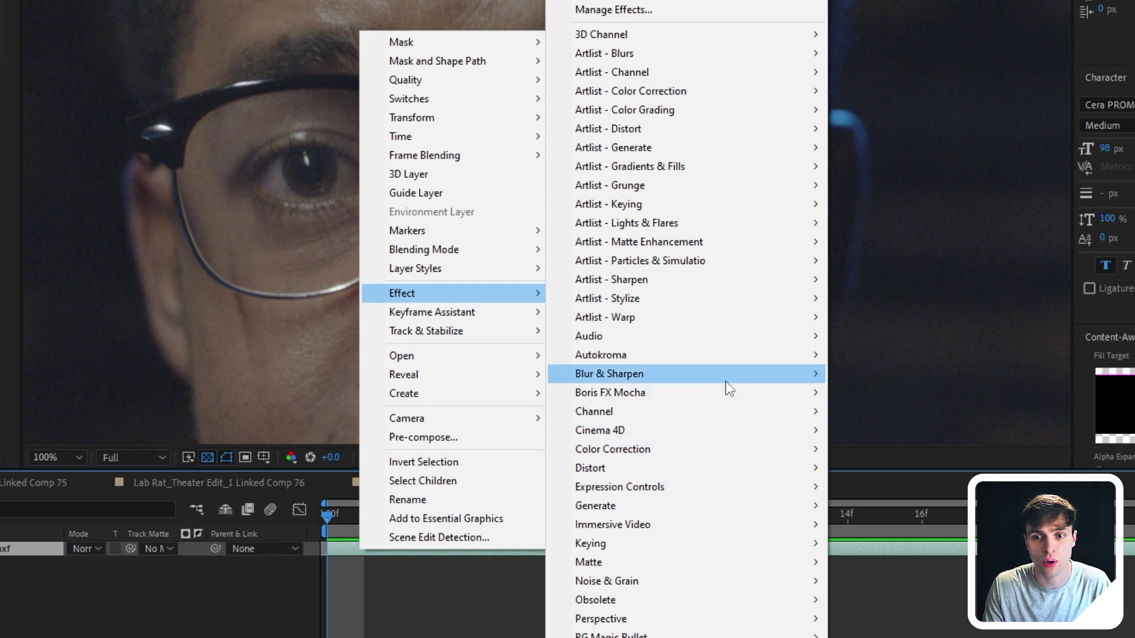
mouse_move(727, 393)
click(895, 393)
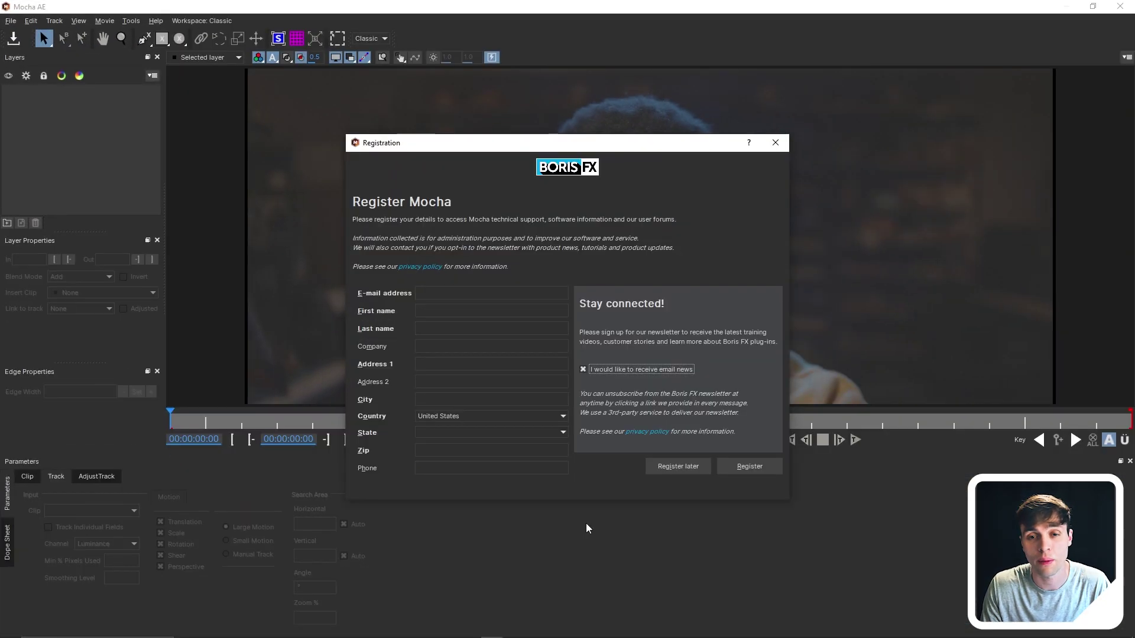
Open Mocha and clear the registration, welcome and usage statistics prompts.
click(780, 142)
click(892, 507)
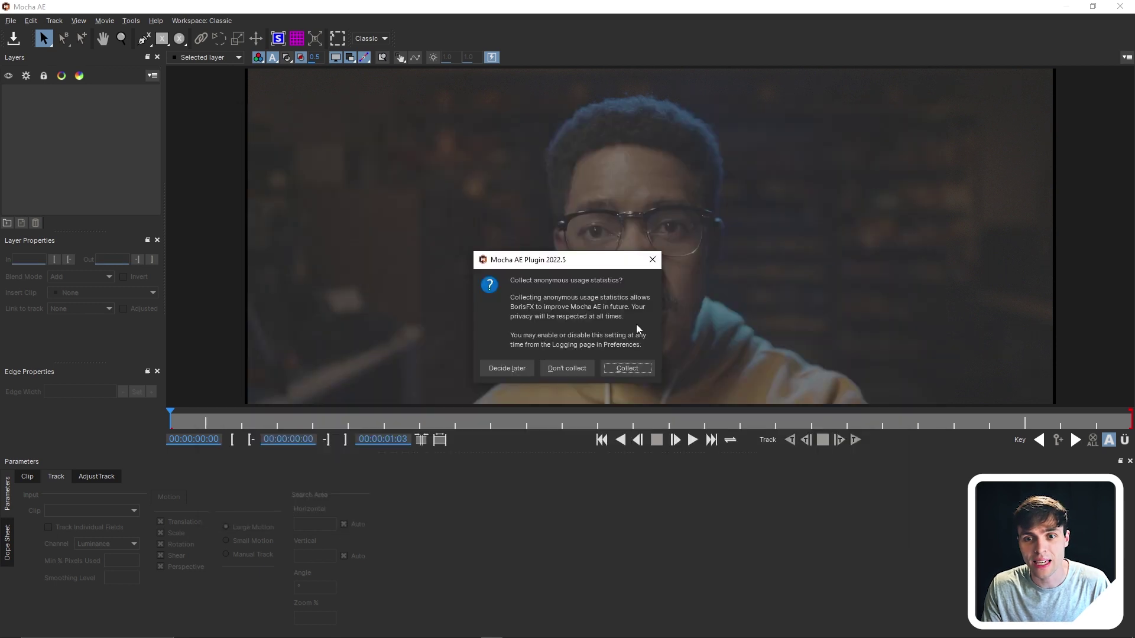
click(653, 261)
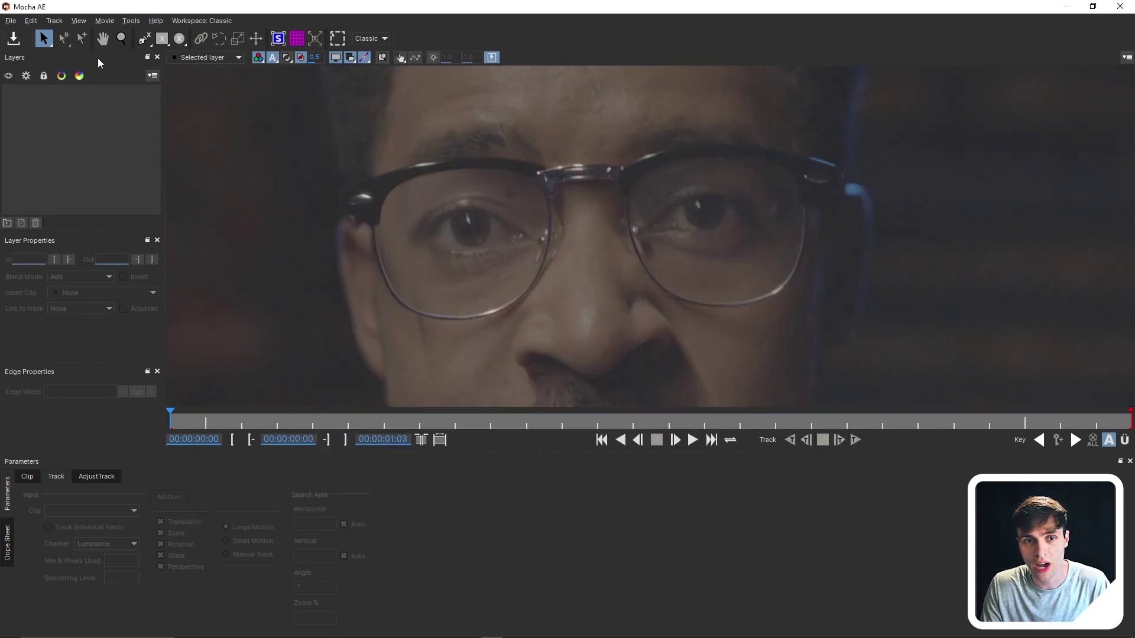
click(179, 39)
Draw an X-spline around one iris named Right Eye and a circle spline around the other.
click(181, 56)
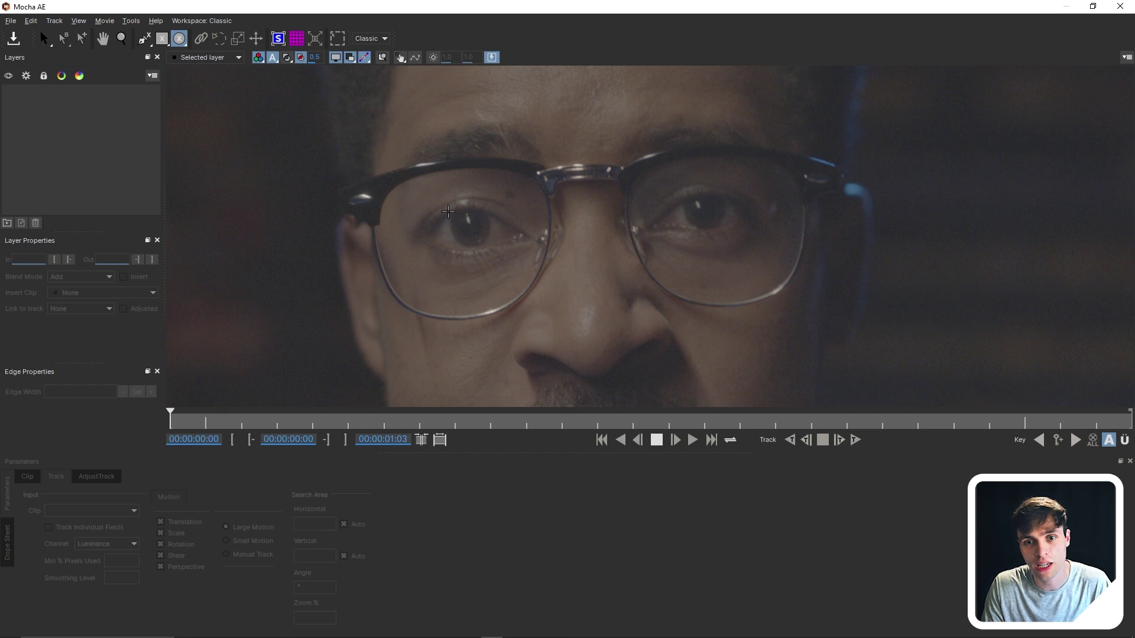
right_click(492, 243)
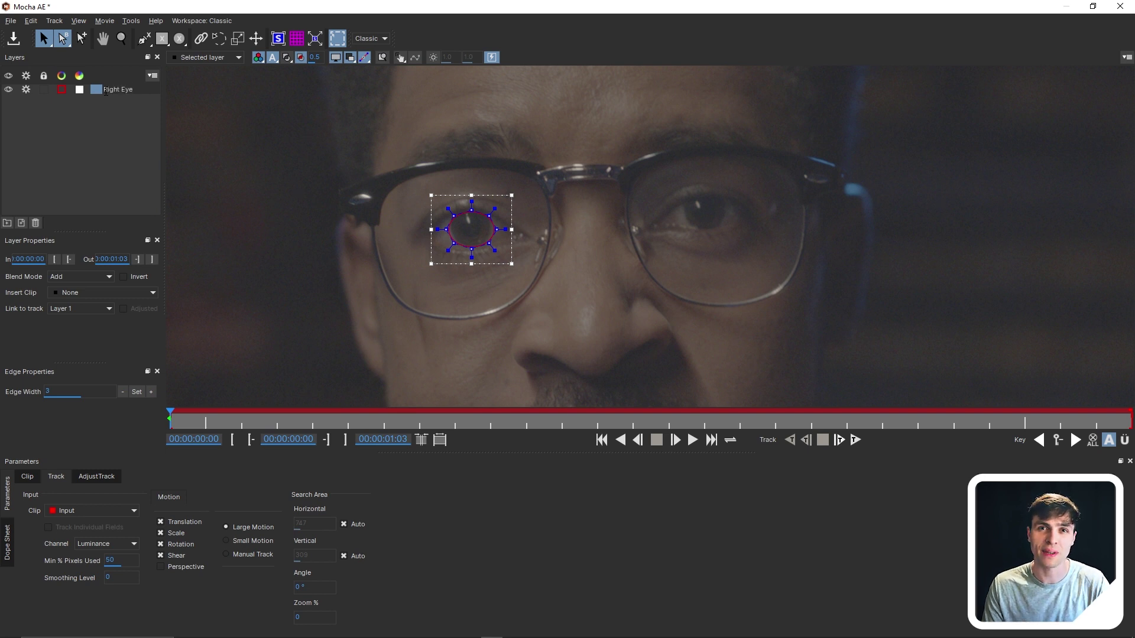
click(98, 131)
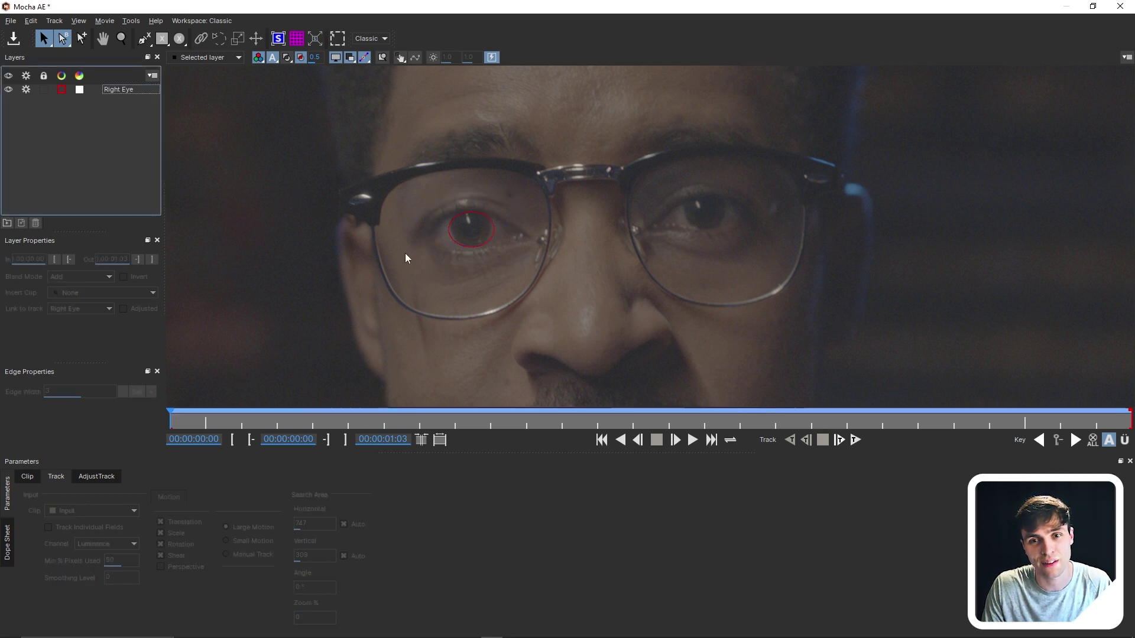
click(177, 40)
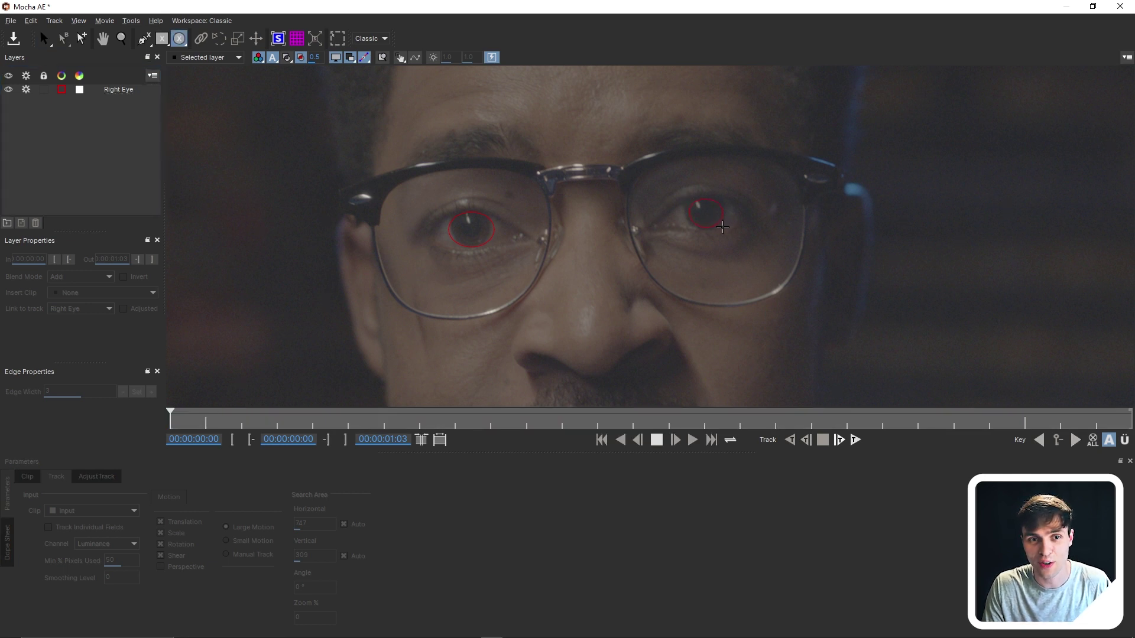
drag(722, 227, 723, 228)
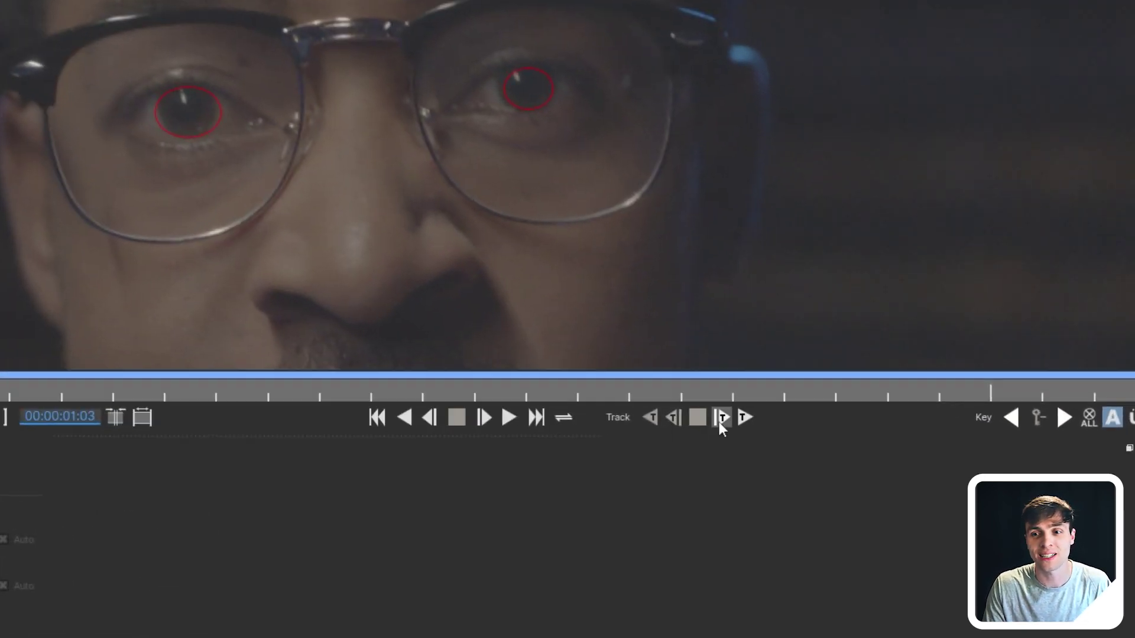
Track the eye shape forwards through the clip, dismissing the tracking error messages.
click(744, 417)
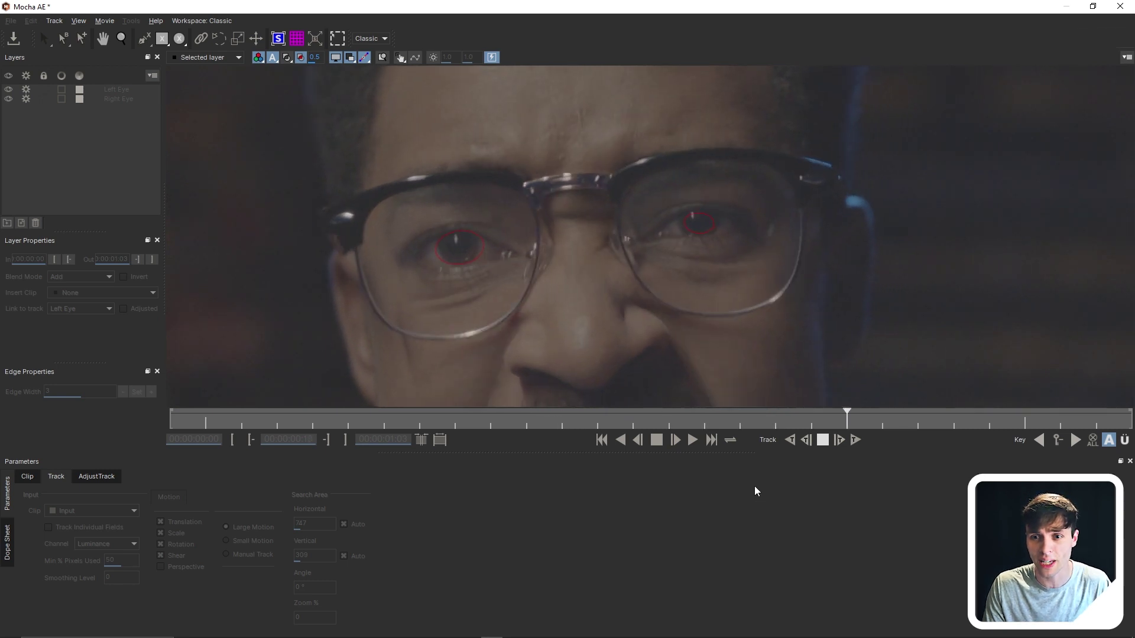
click(567, 339)
click(567, 339)
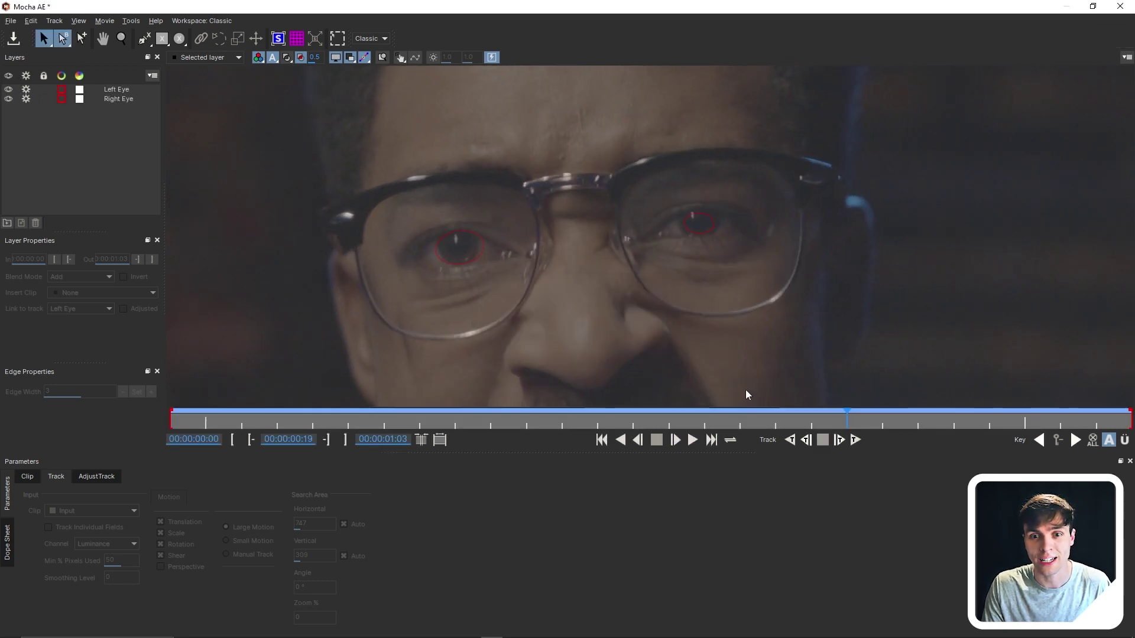
From the clip start, retrack the Left Eye forwards with Shear turned off.
drag(845, 422, 152, 420)
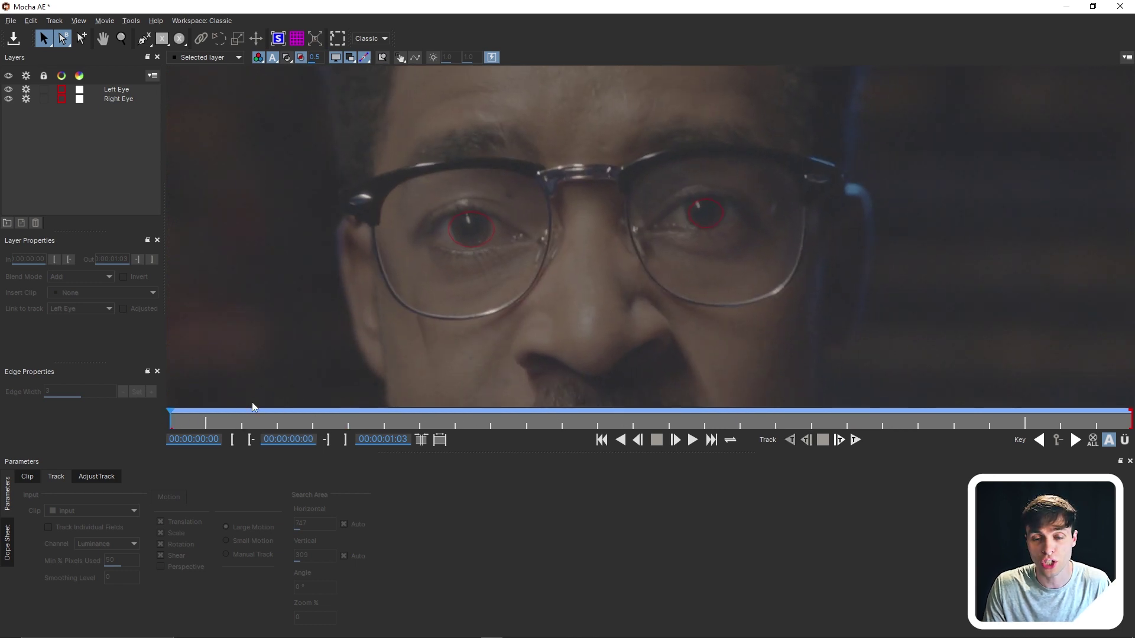
click(130, 90)
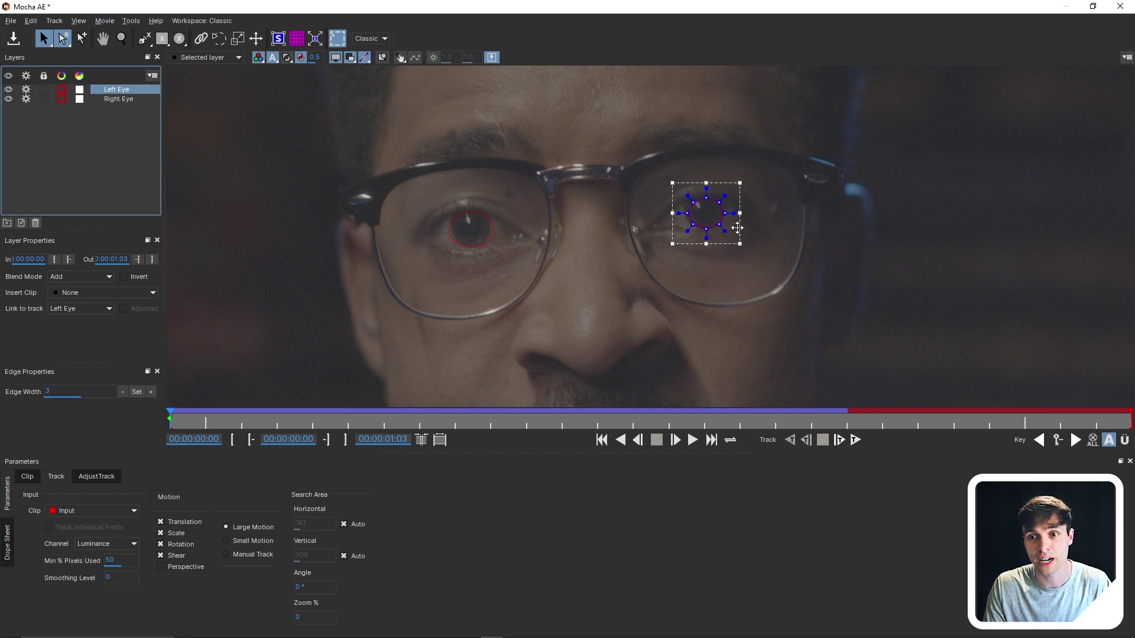
click(719, 219)
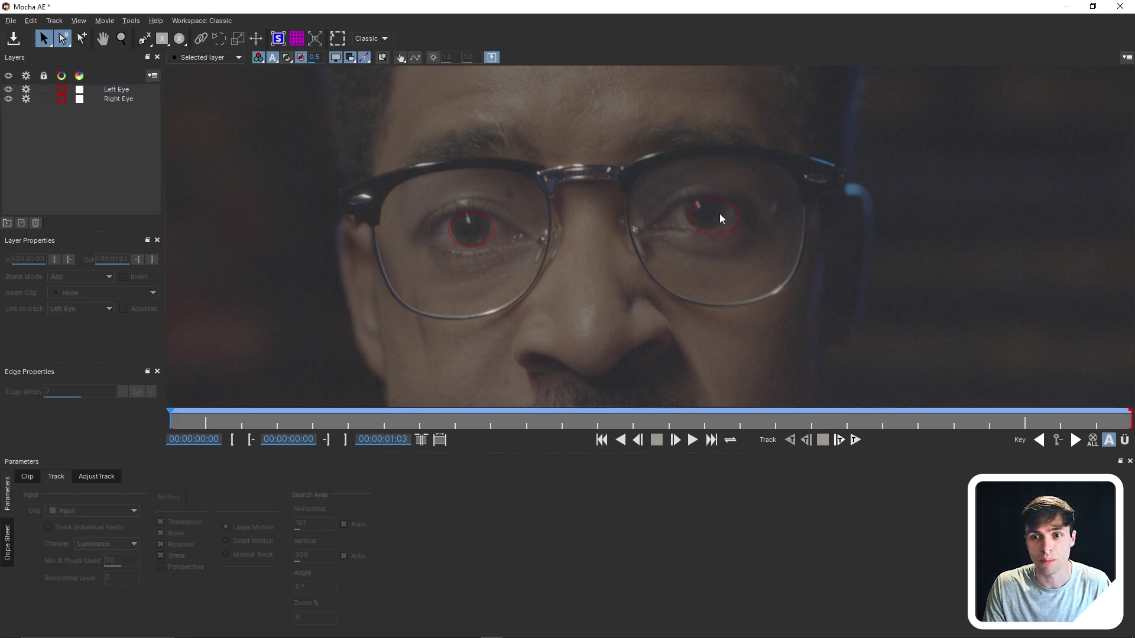
click(728, 207)
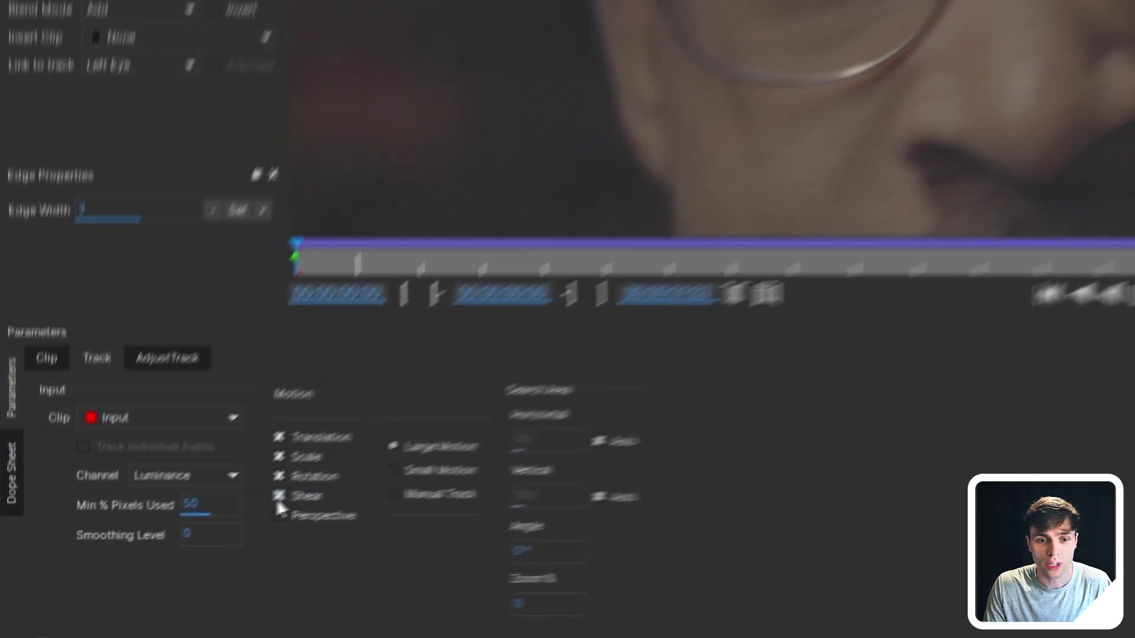
click(159, 555)
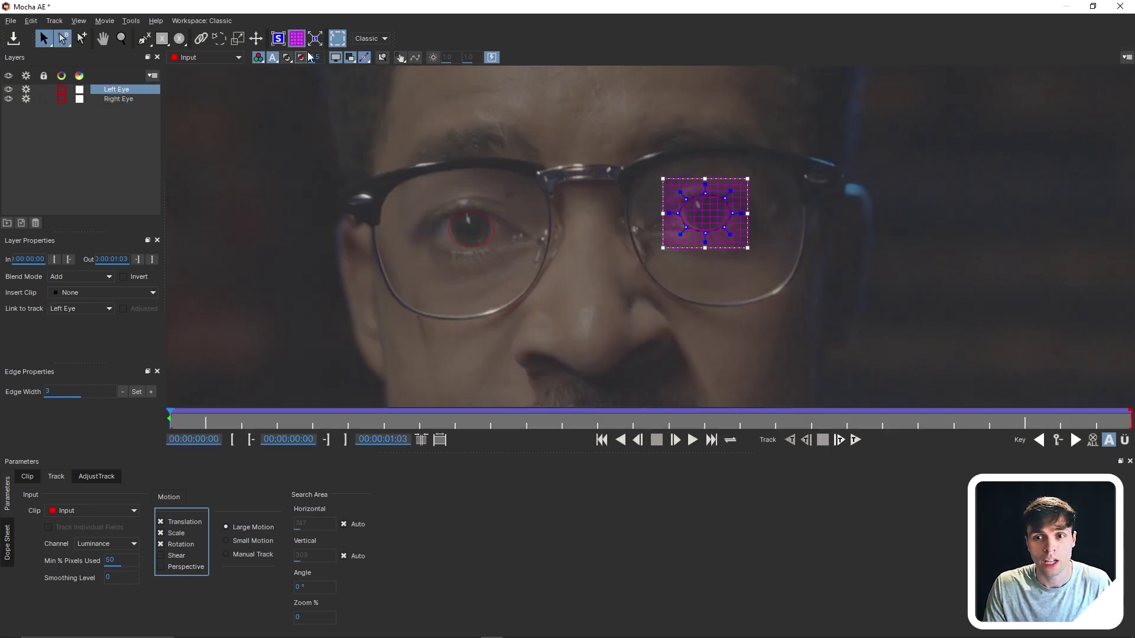
key(t)
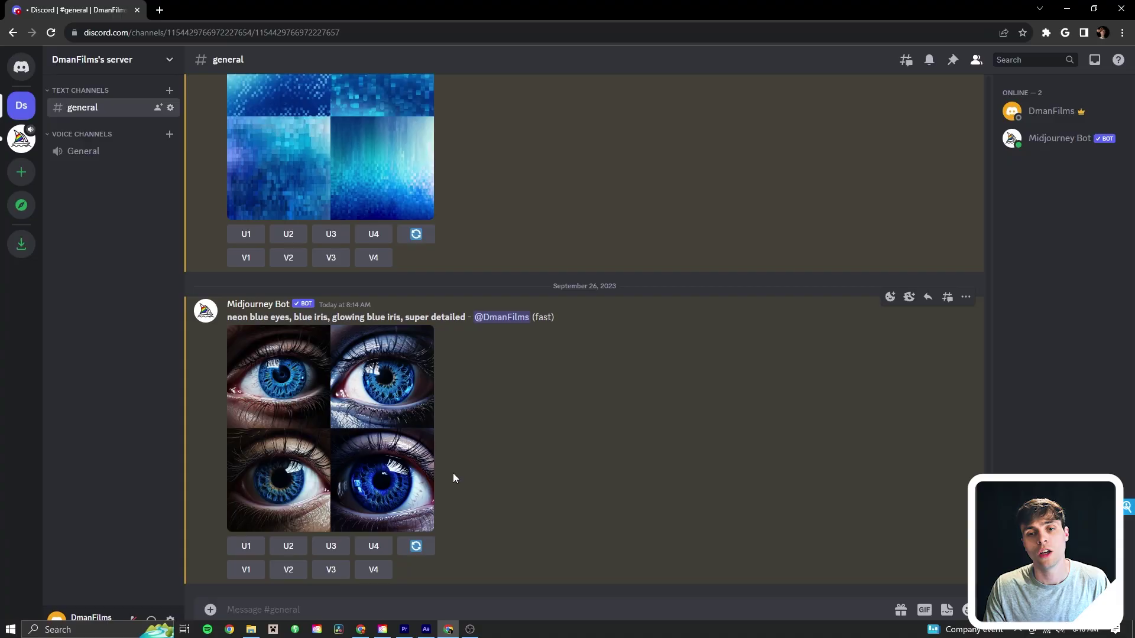
Enlarge the generated glowing blue iris images for a closer look.
click(413, 476)
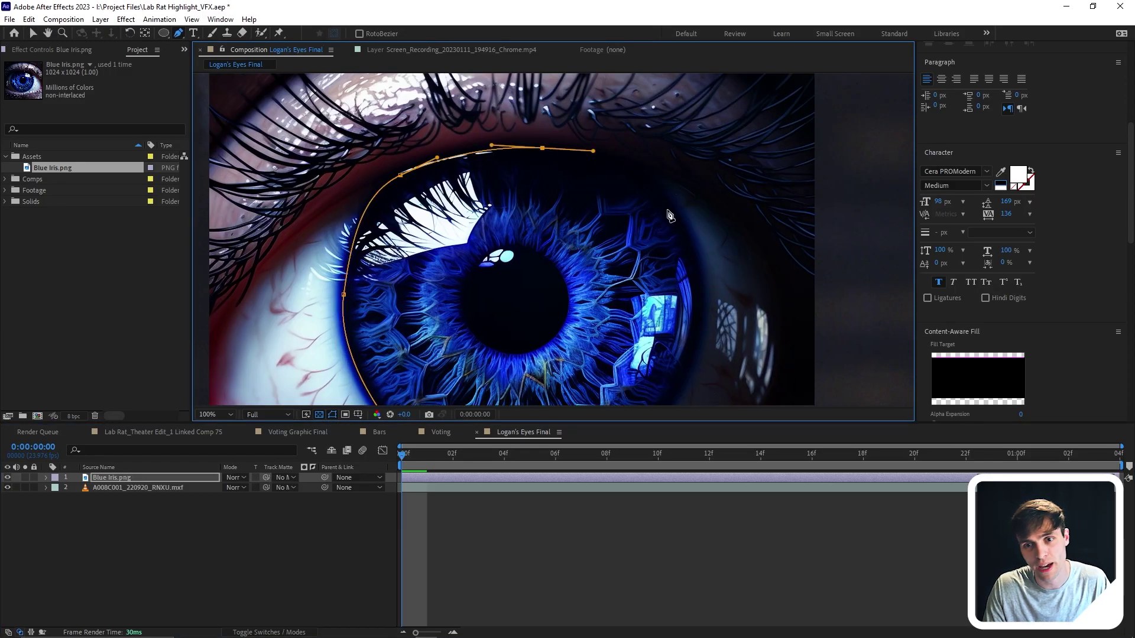
Mask the Blue Iris.png layer to a circle around the iris.
drag(665, 209, 685, 240)
scroll(625, 288, down, 3)
click(340, 327)
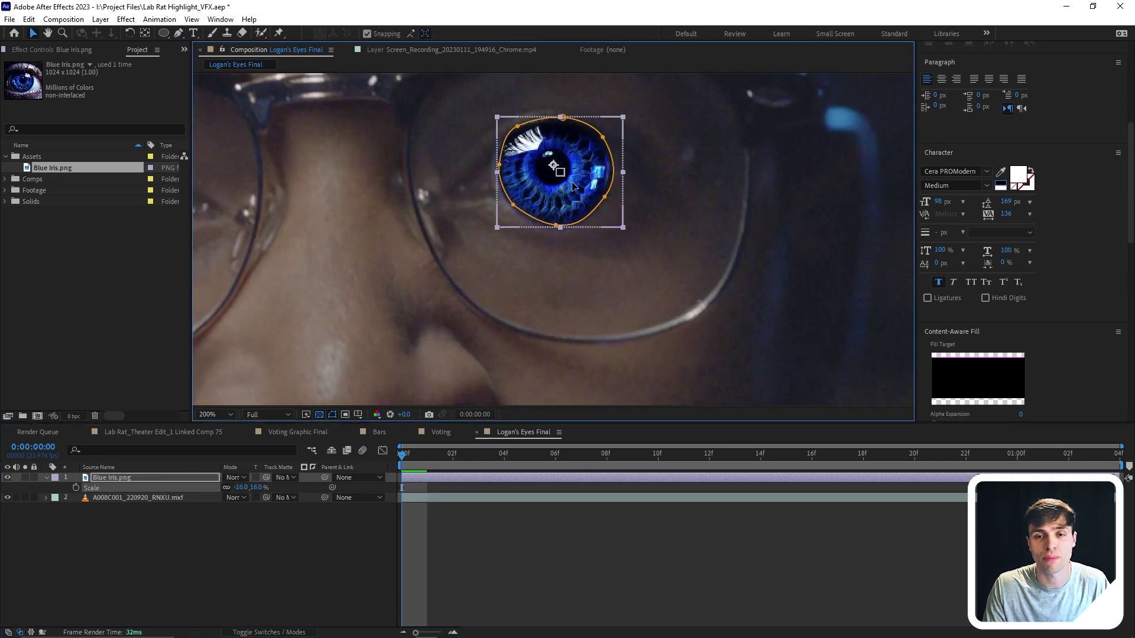
Scale the iris to 10.2% and place a duplicate over the other eye with snapping off.
drag(592, 193, 596, 196)
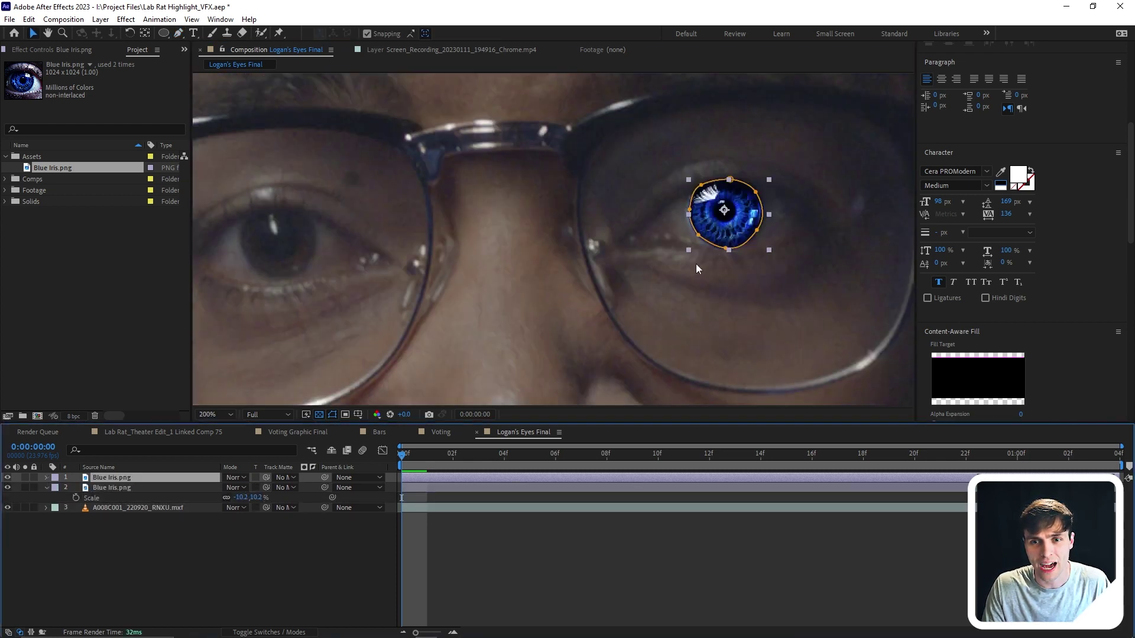
key(ctrl+d)
drag(727, 209, 279, 265)
click(367, 34)
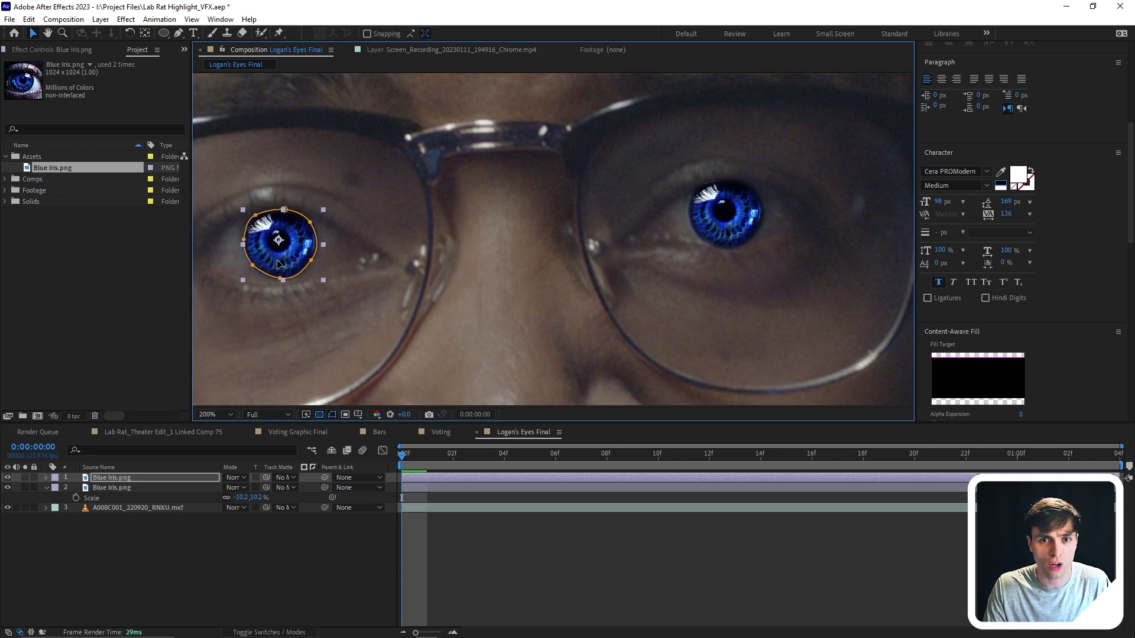
click(509, 512)
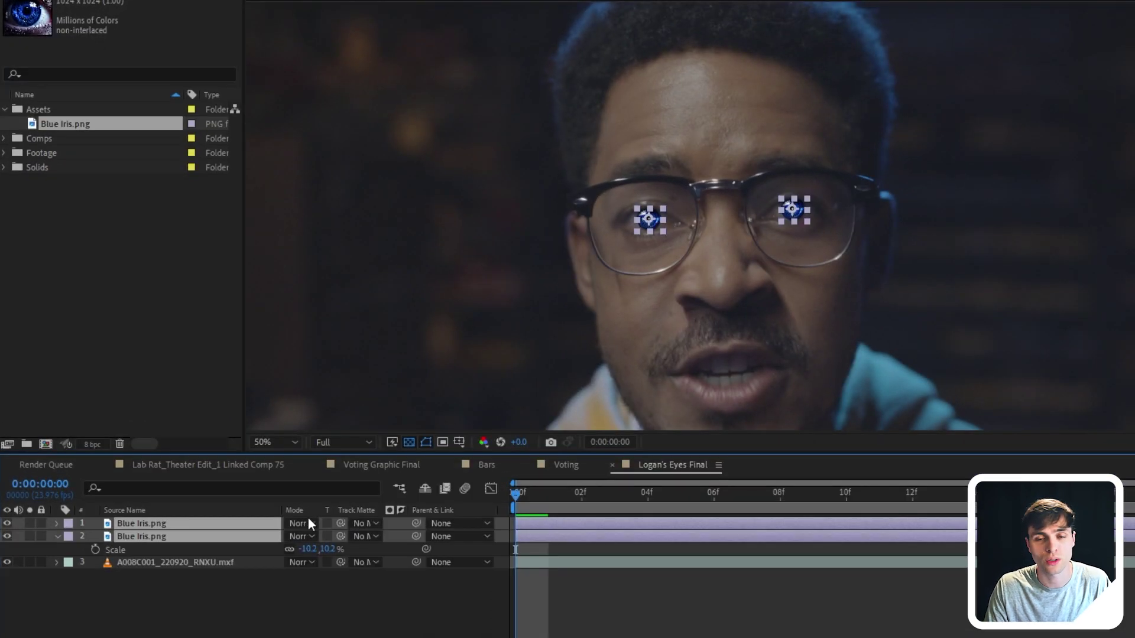
click(236, 477)
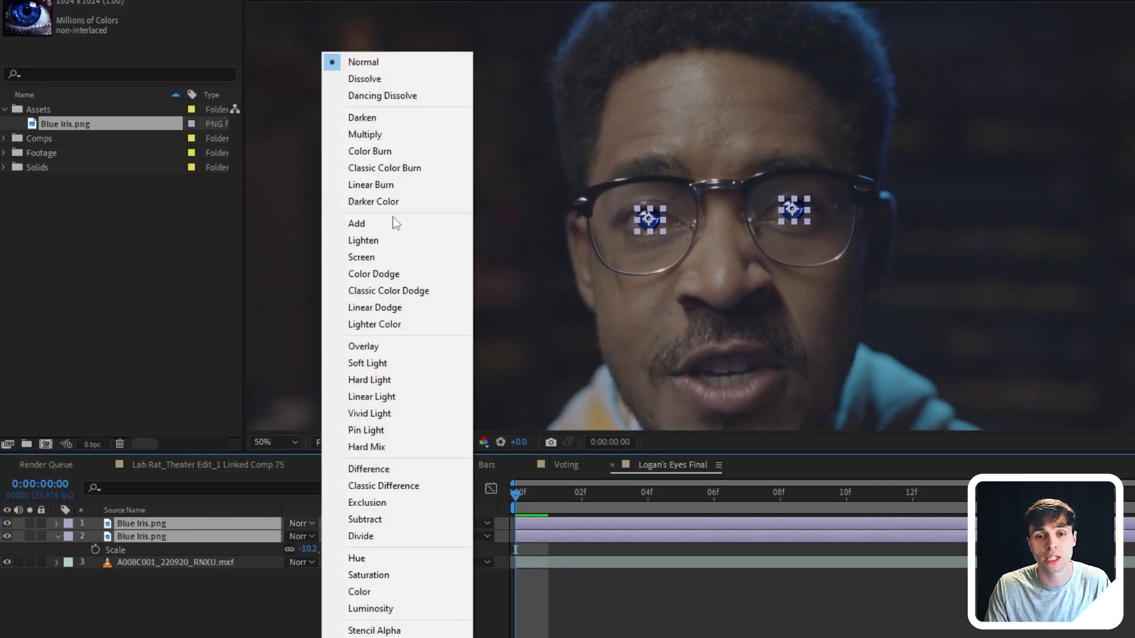
Set the iris layers to Add blending and apply Glow to the top iris layer.
click(392, 220)
click(674, 598)
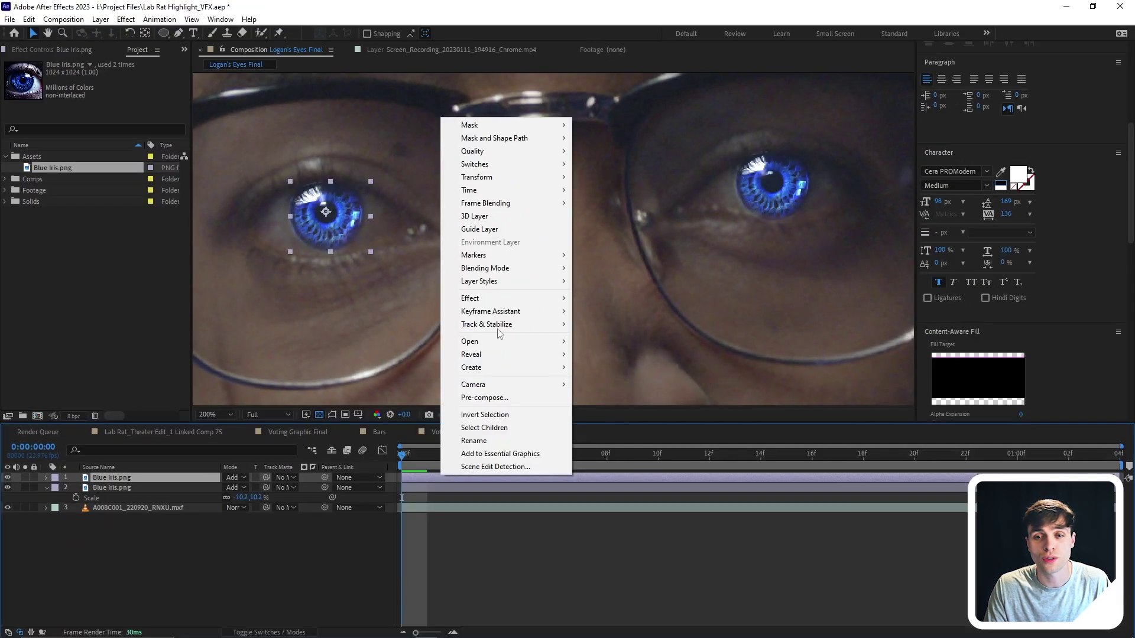
mouse_move(521, 298)
mouse_move(641, 564)
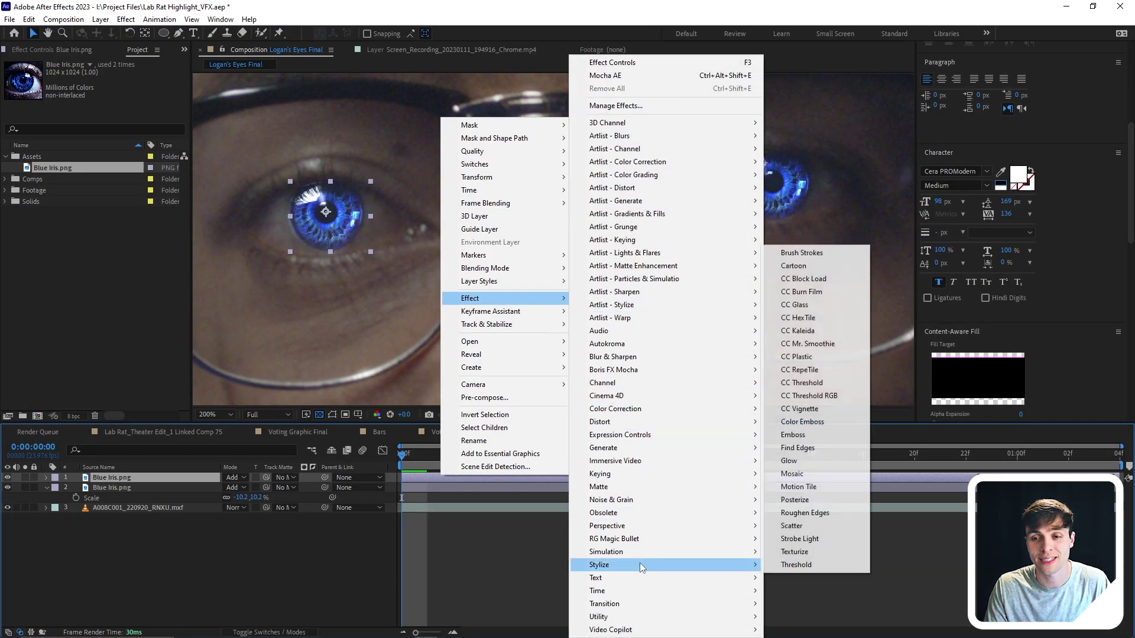
click(777, 466)
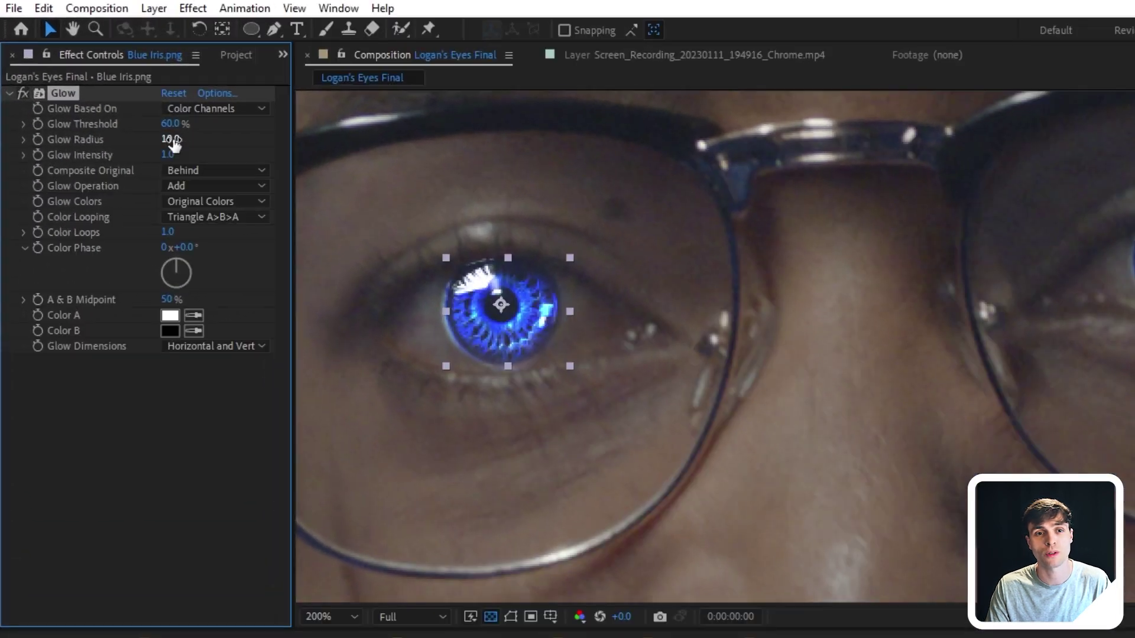
Set the Glow Radius to 55 and duplicate the effect as Glow 2.
drag(113, 105, 171, 106)
drag(263, 141, 181, 143)
click(182, 143)
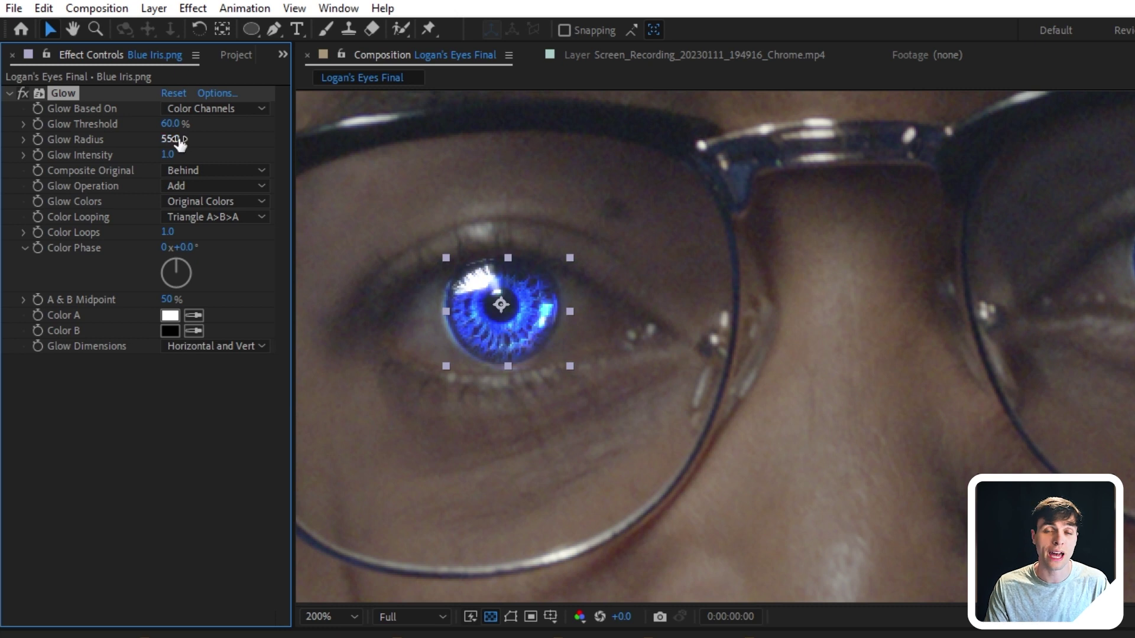
click(65, 92)
key(ctrl+d)
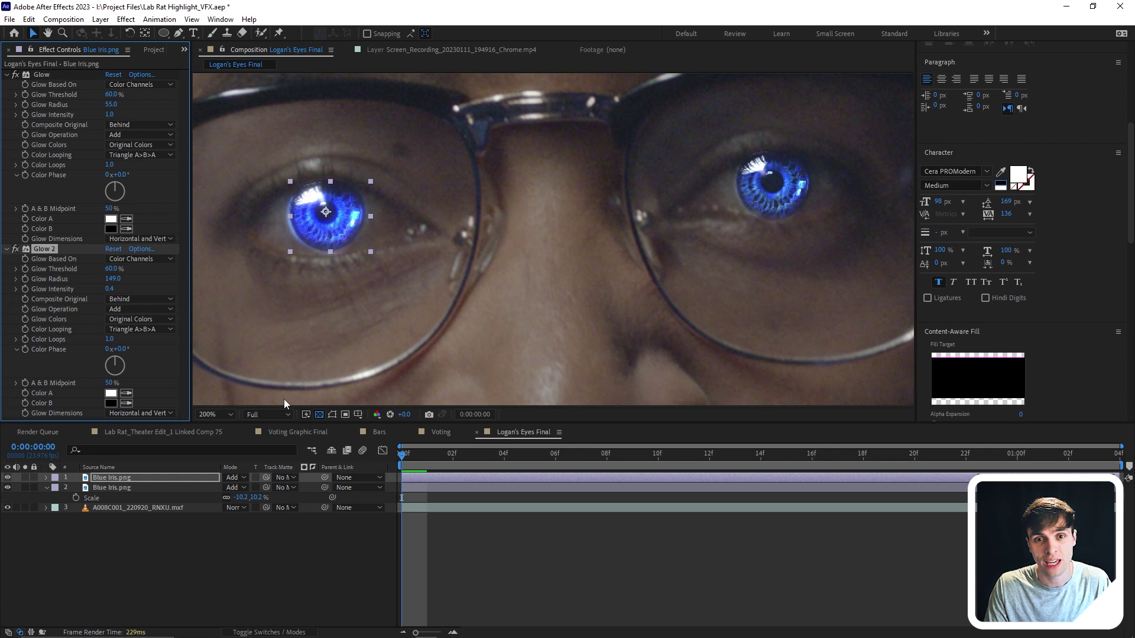
Give the top iris layer's mask a feather of 30 and expansion of -15.
key(f)
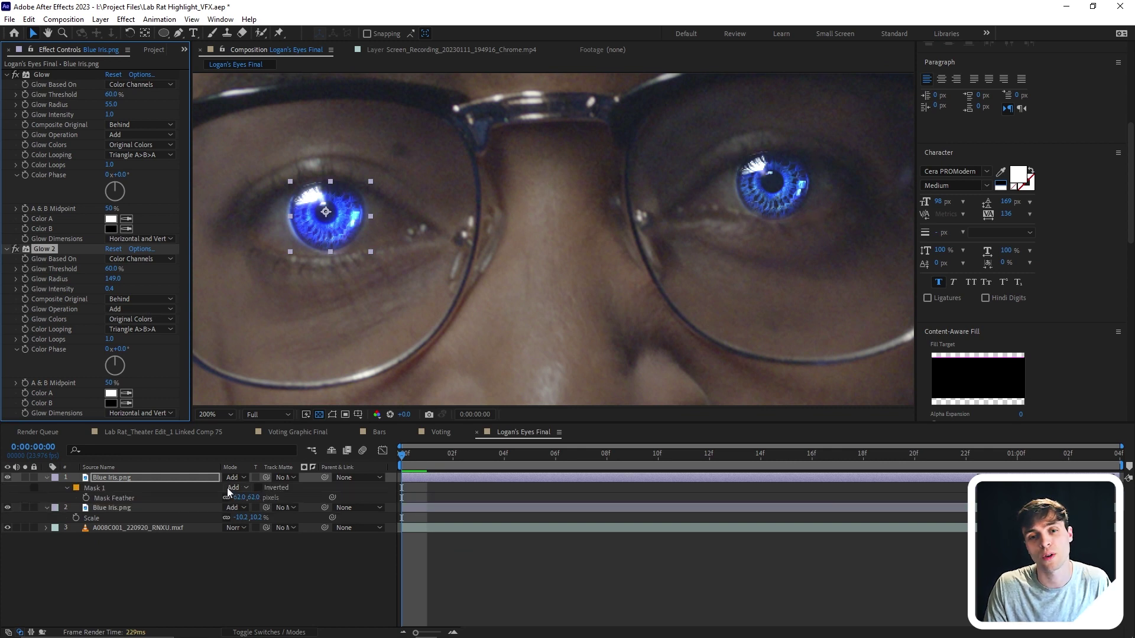
click(209, 479)
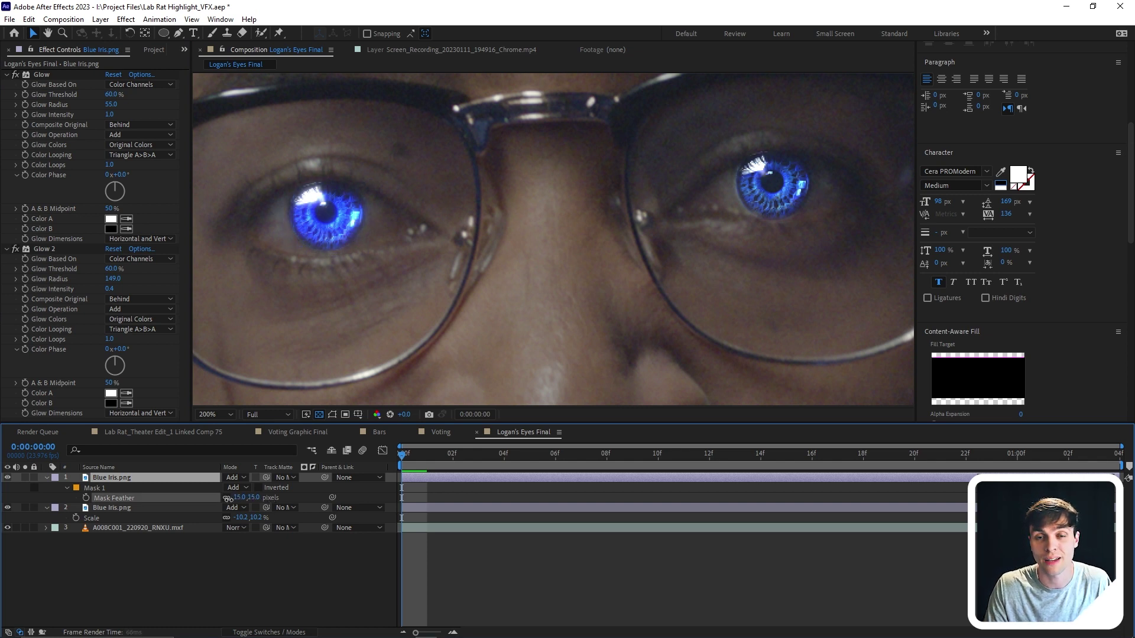
key(ctrl+z)
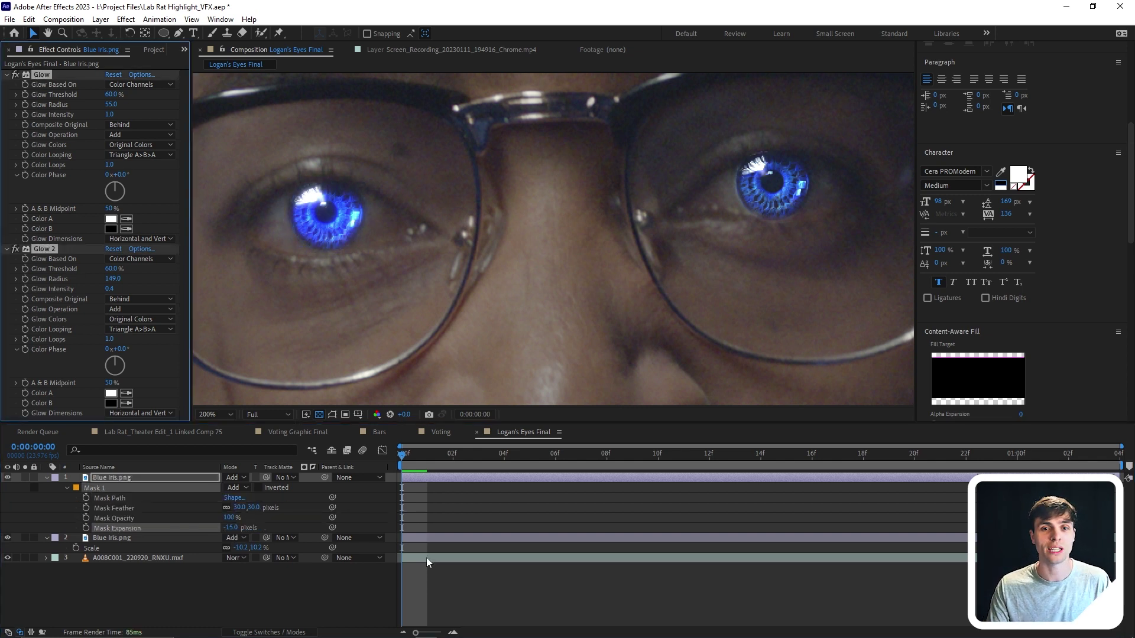
click(431, 537)
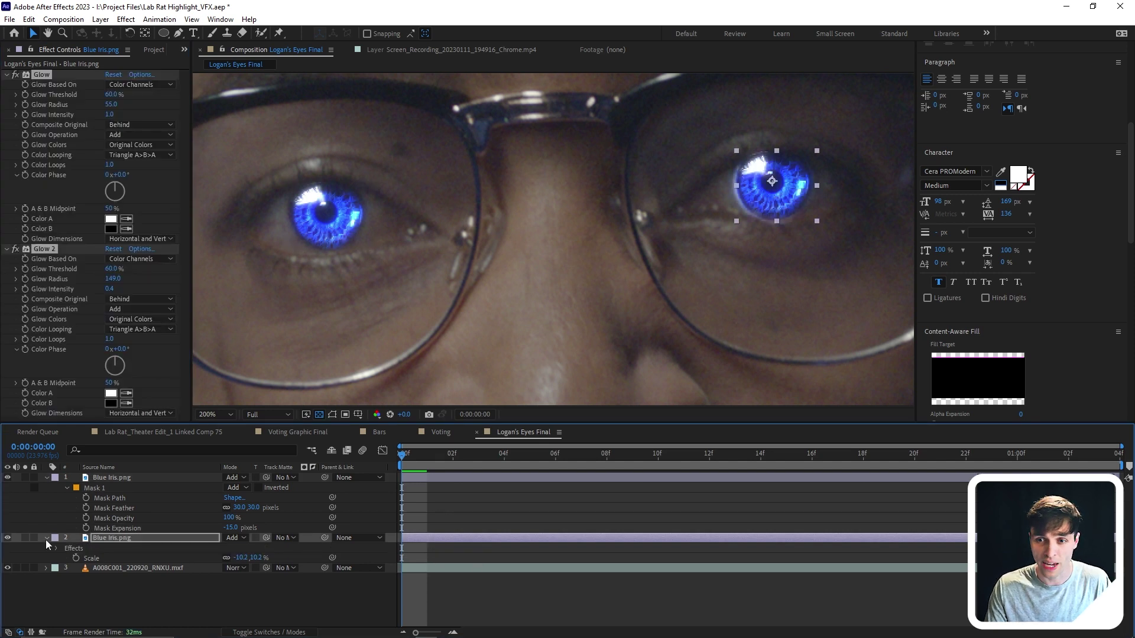
Add Lumetri Color to the top iris layer with Saturation 100 and Contrast -73.
key(m)
right_click(469, 478)
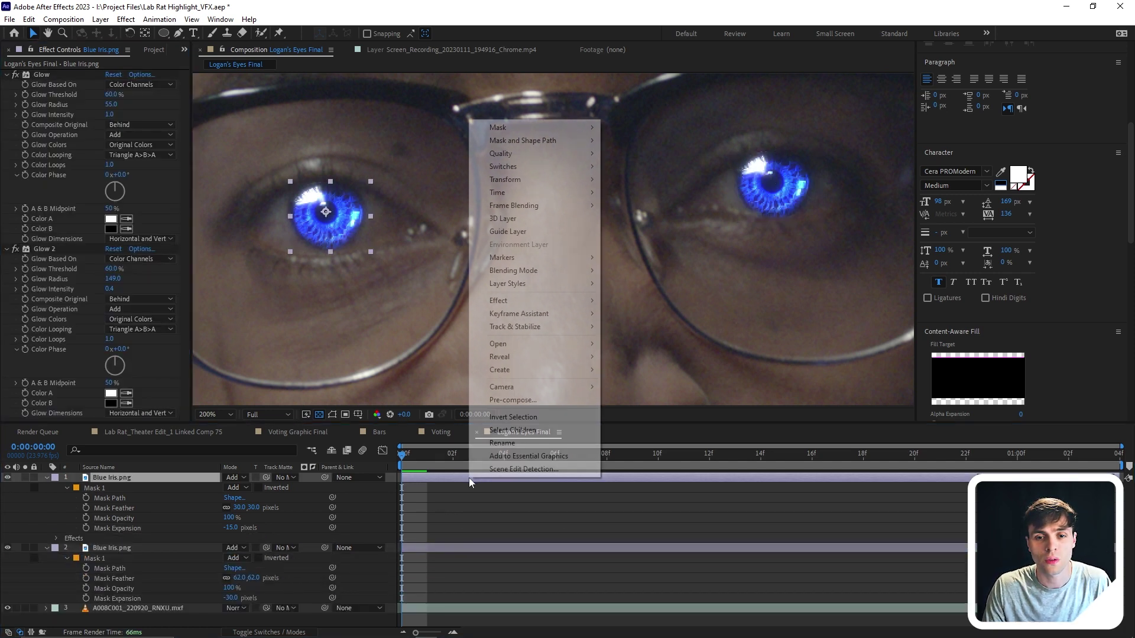
mouse_move(535, 301)
mouse_move(664, 408)
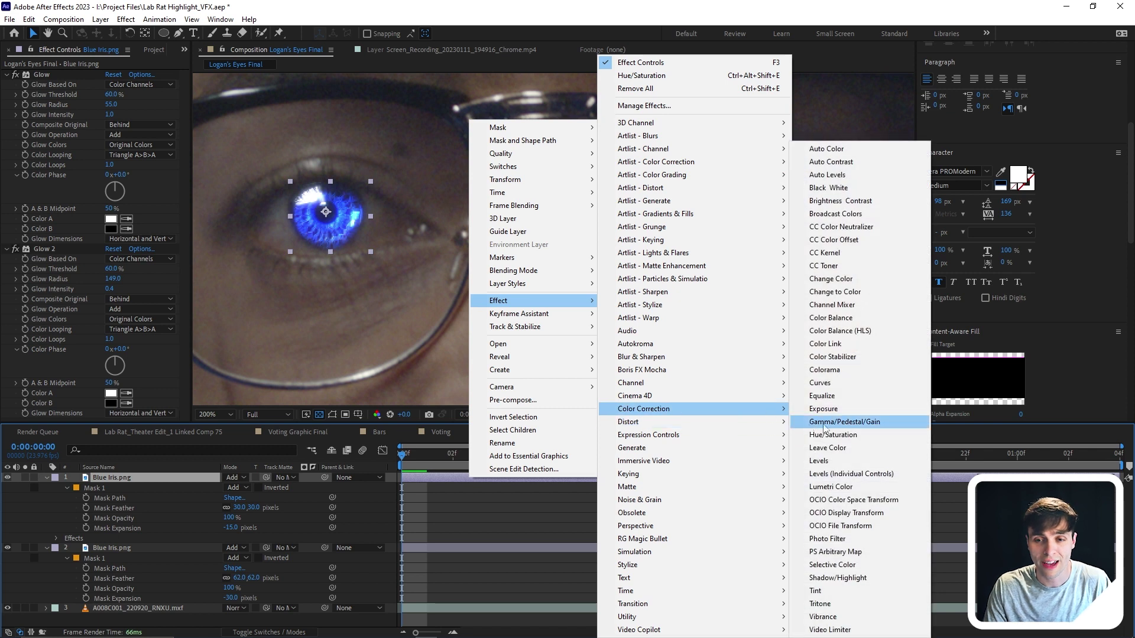
click(841, 488)
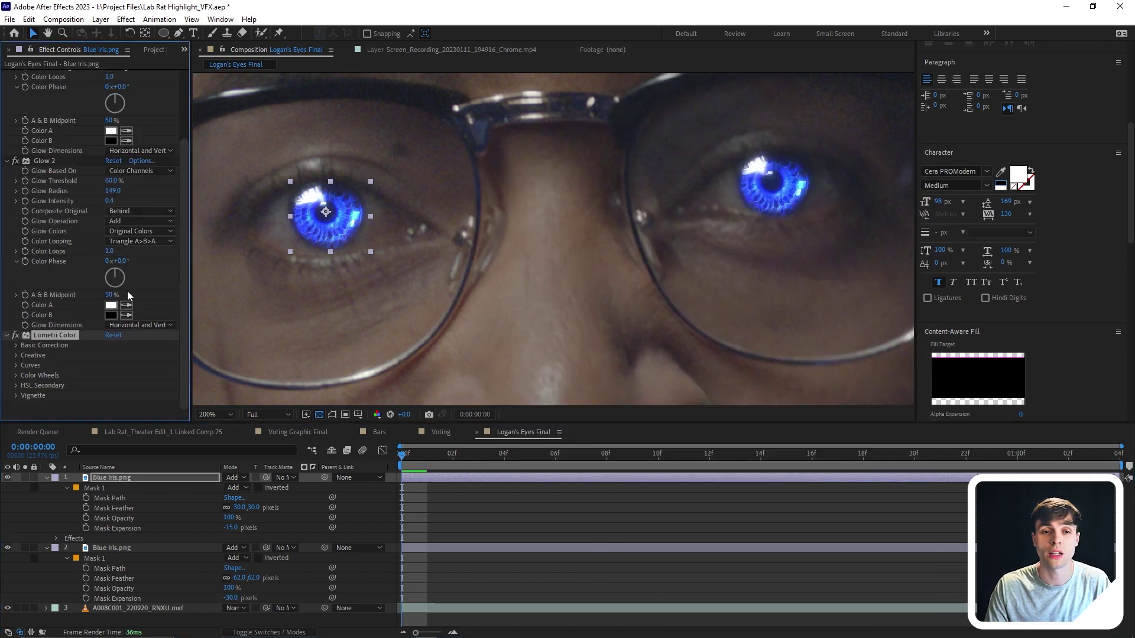
click(16, 345)
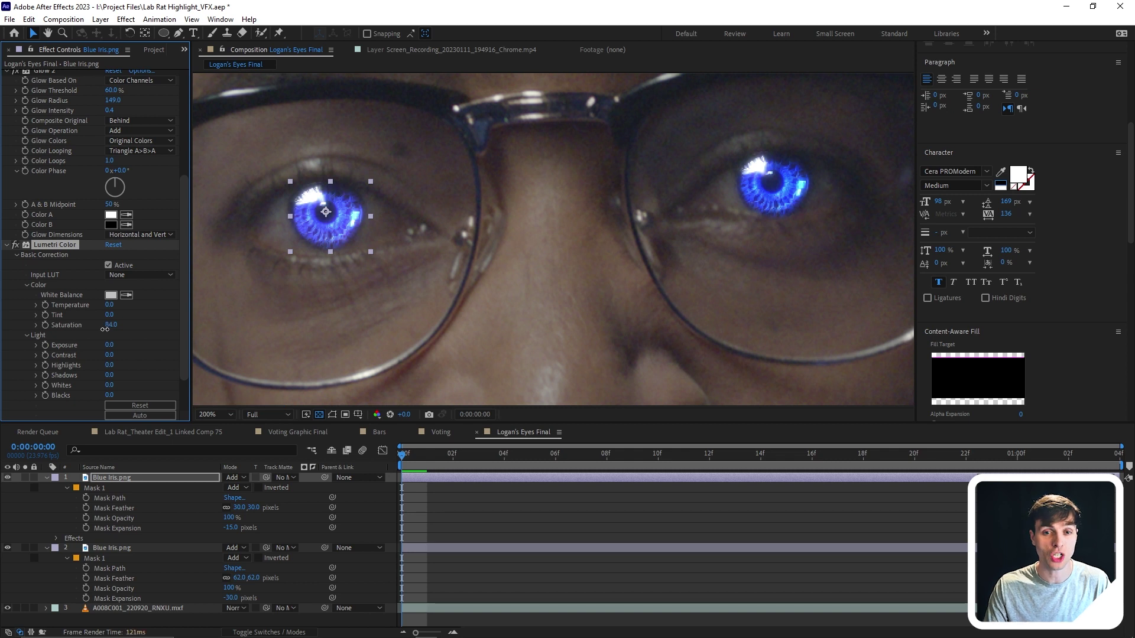
click(91, 356)
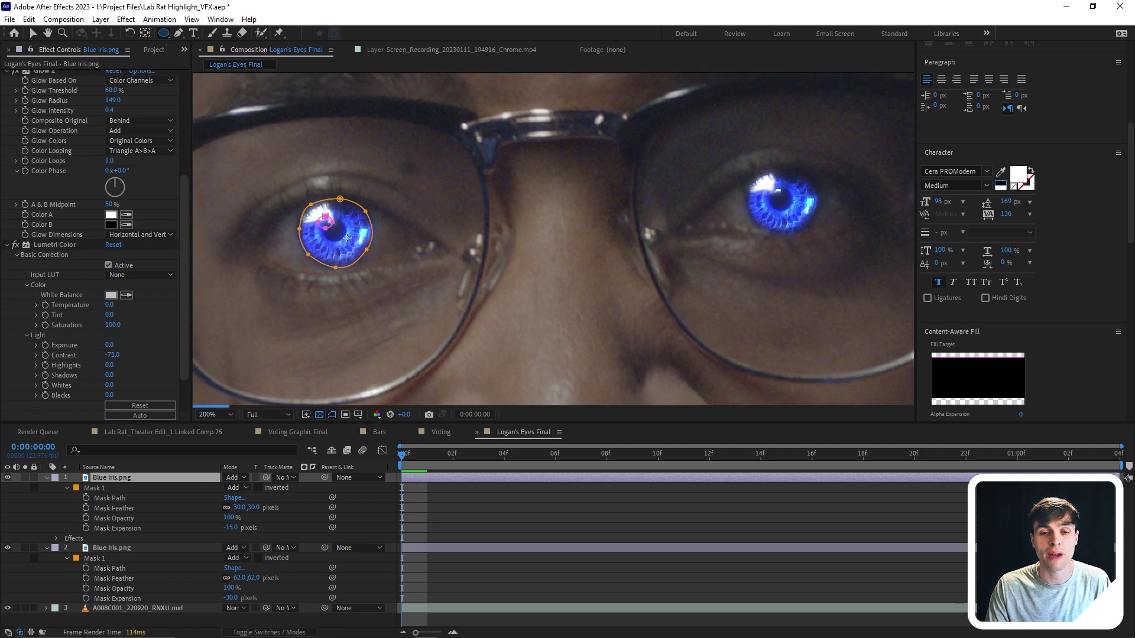
Draw an elliptical Mask 2 around the pupil, set it to Subtract and feather it 60 pixels.
drag(347, 238, 348, 242)
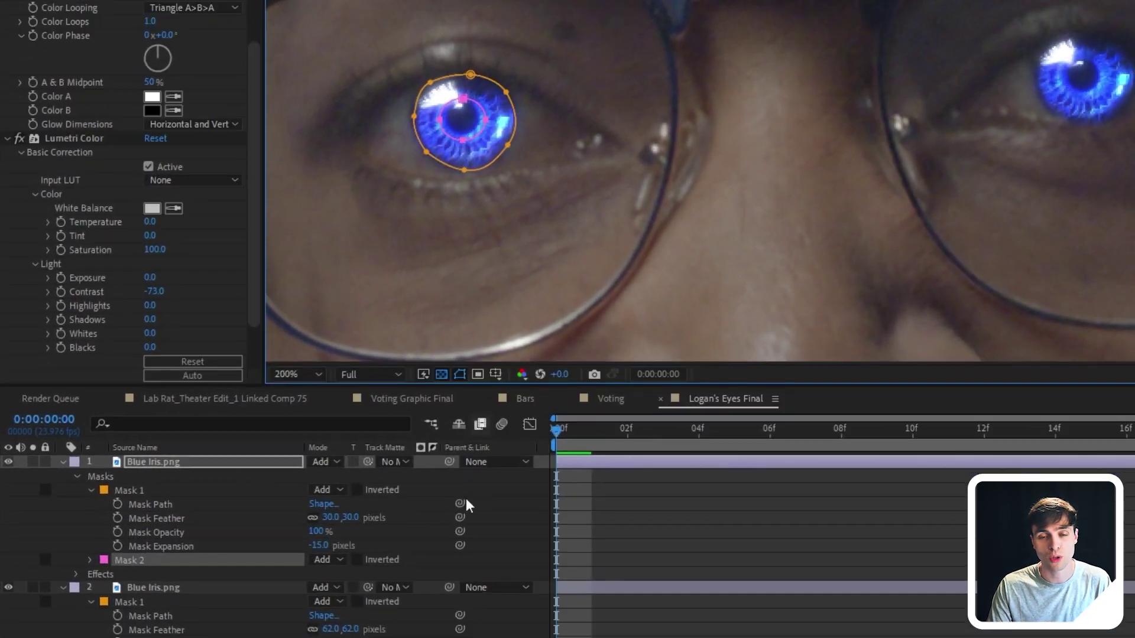
click(327, 560)
click(343, 469)
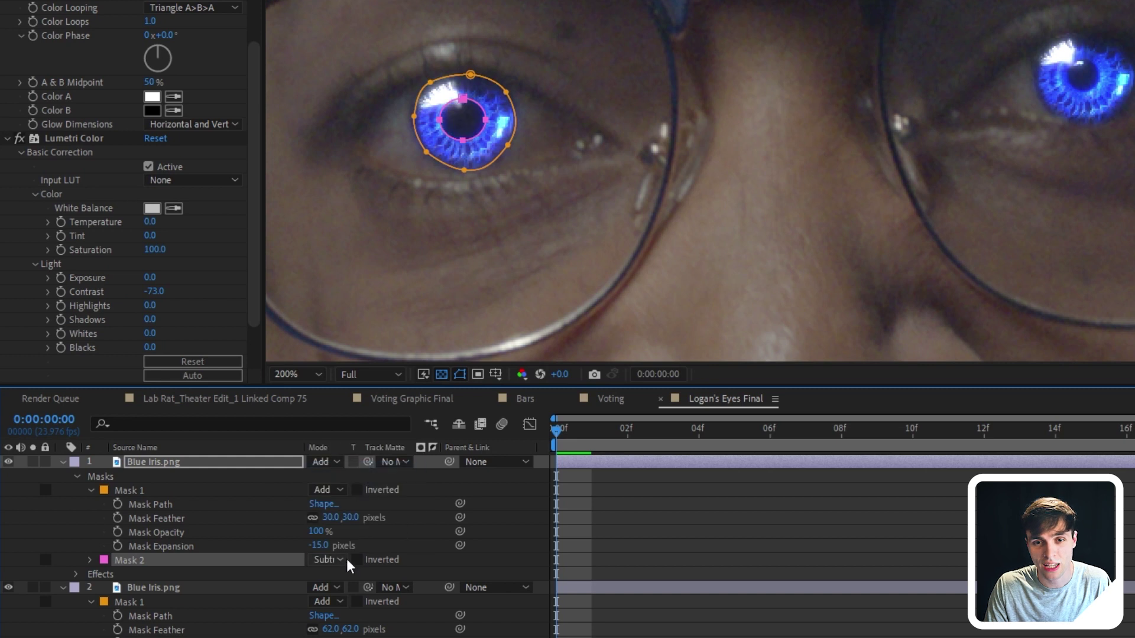
key(f)
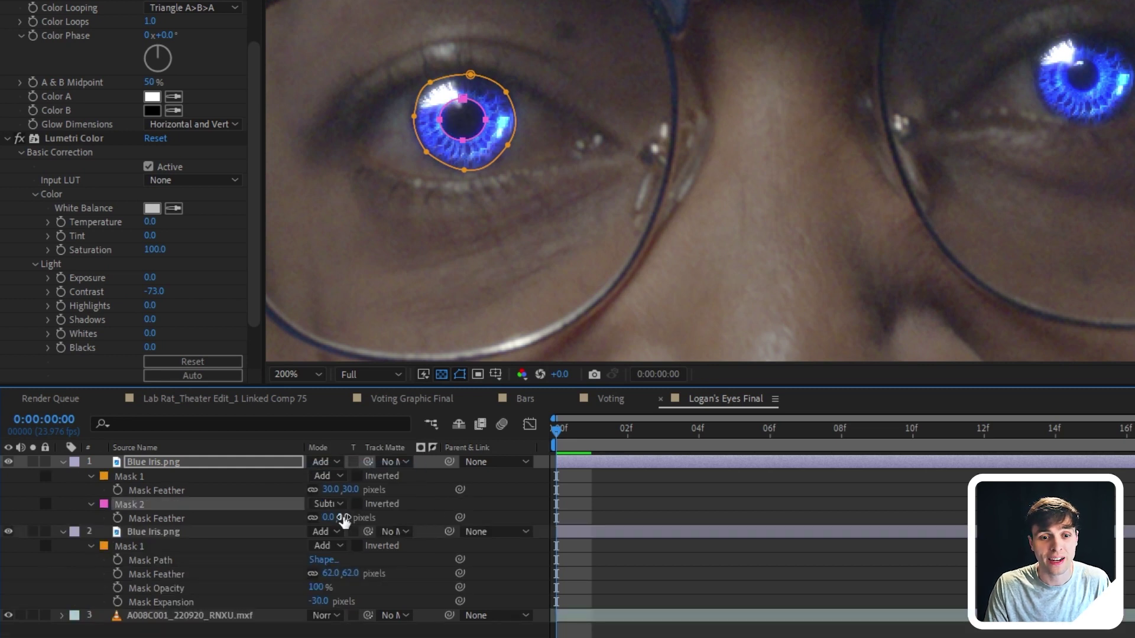
drag(345, 520, 359, 517)
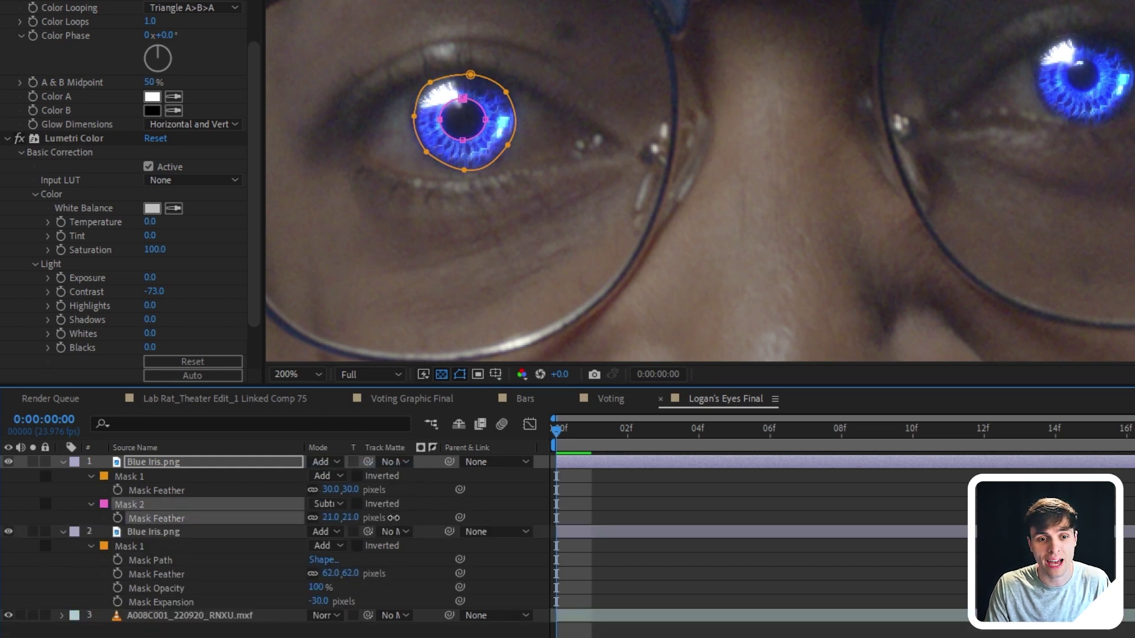
click(89, 505)
Set Mask 2's expansion to -9 and pen-draw a new curved mask around the eye.
click(90, 505)
drag(317, 560, 289, 559)
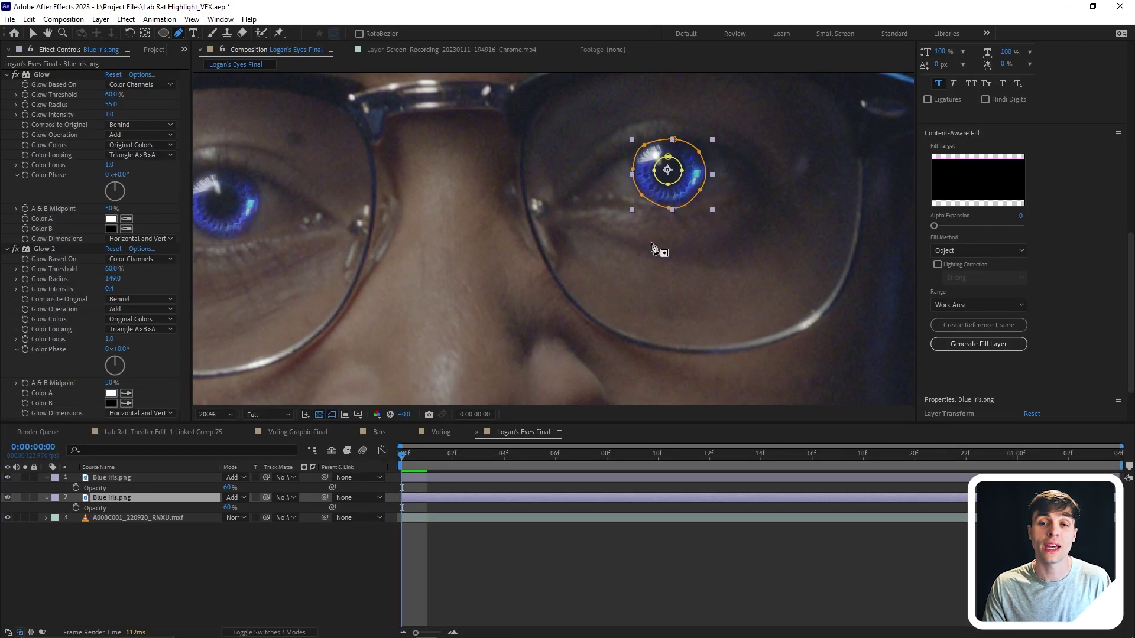
click(587, 198)
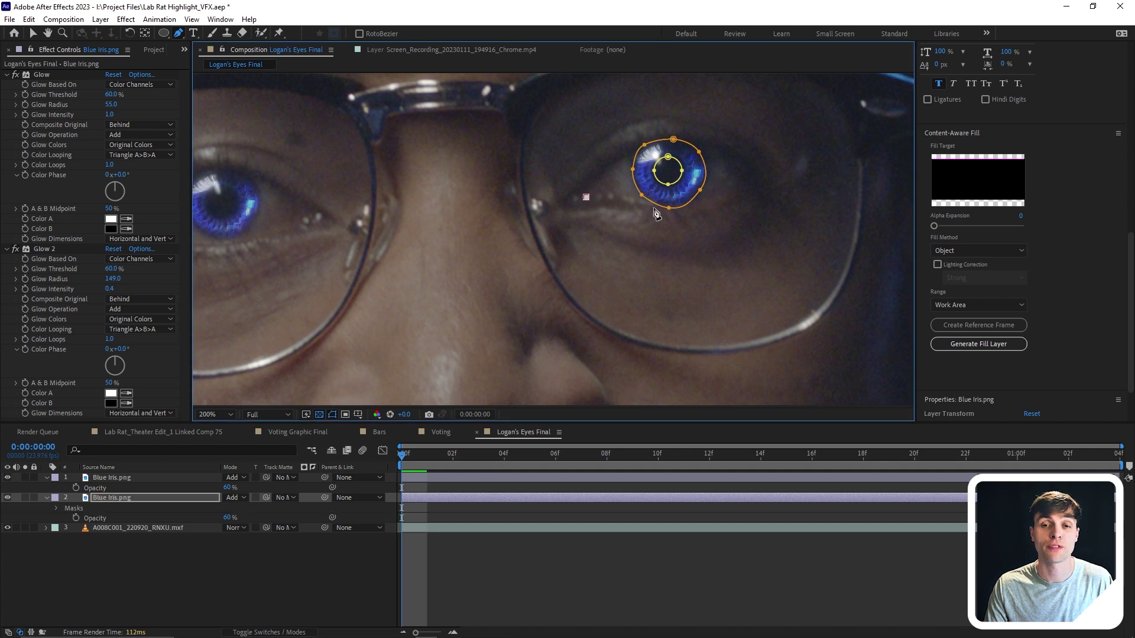
drag(731, 194, 762, 183)
drag(696, 278, 665, 280)
click(585, 201)
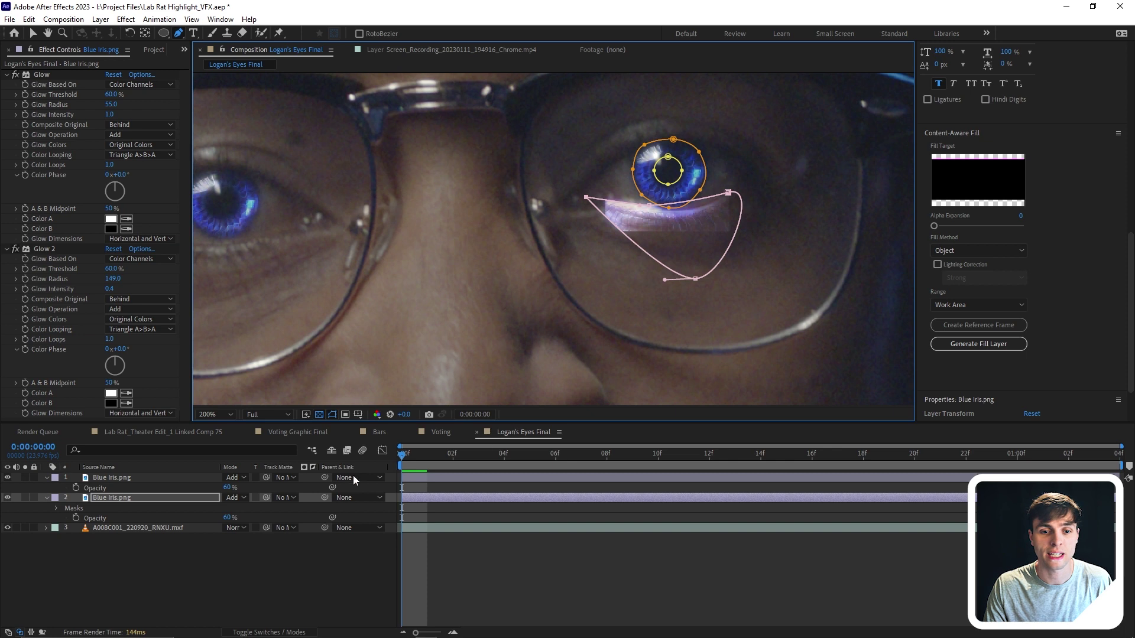
Set Mask 3 on the second iris layer to Subtract, removing the glow inside.
key(m)
click(239, 549)
click(266, 485)
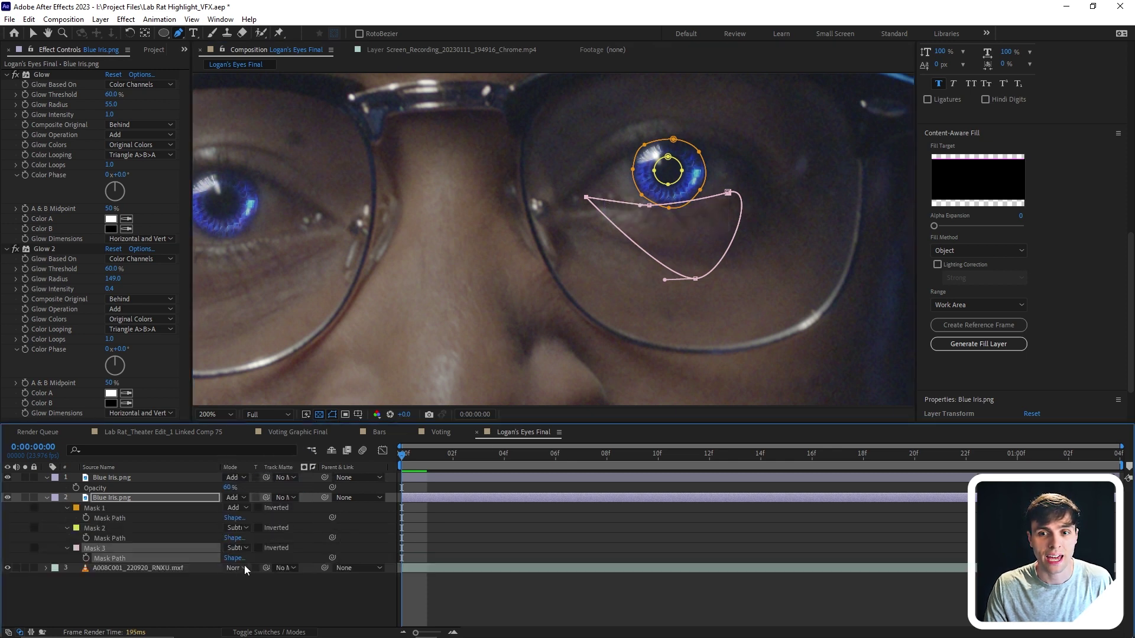
key(f)
key(F2)
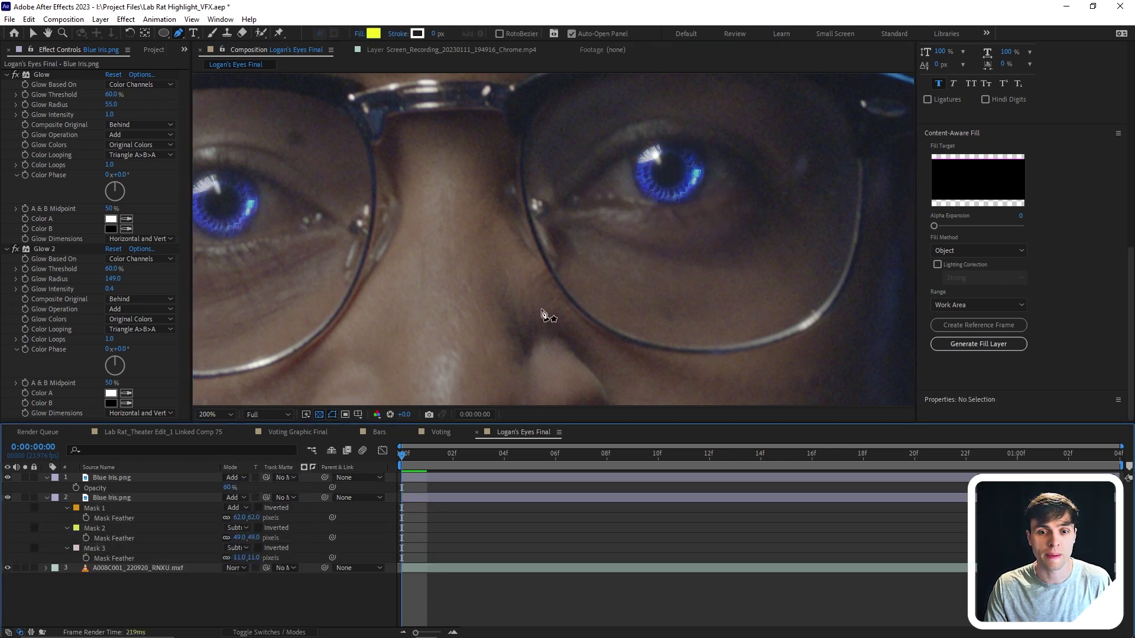
drag(543, 315, 530, 346)
Draw Mask 4 over the upper eyelid on the second iris layer and set it to Subtract.
click(438, 498)
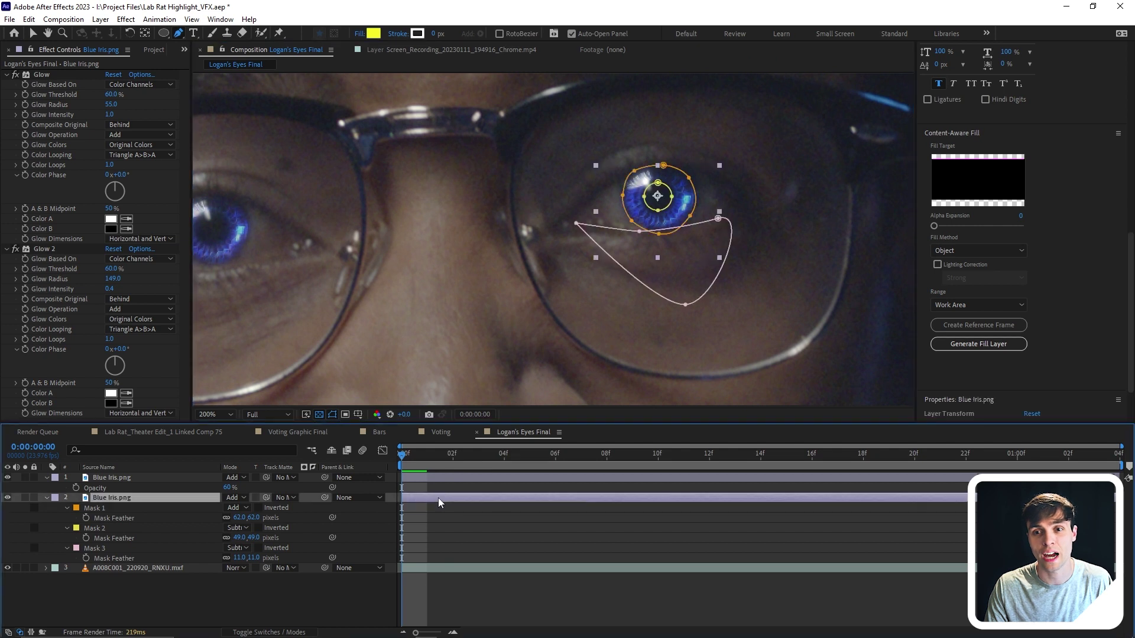
click(578, 210)
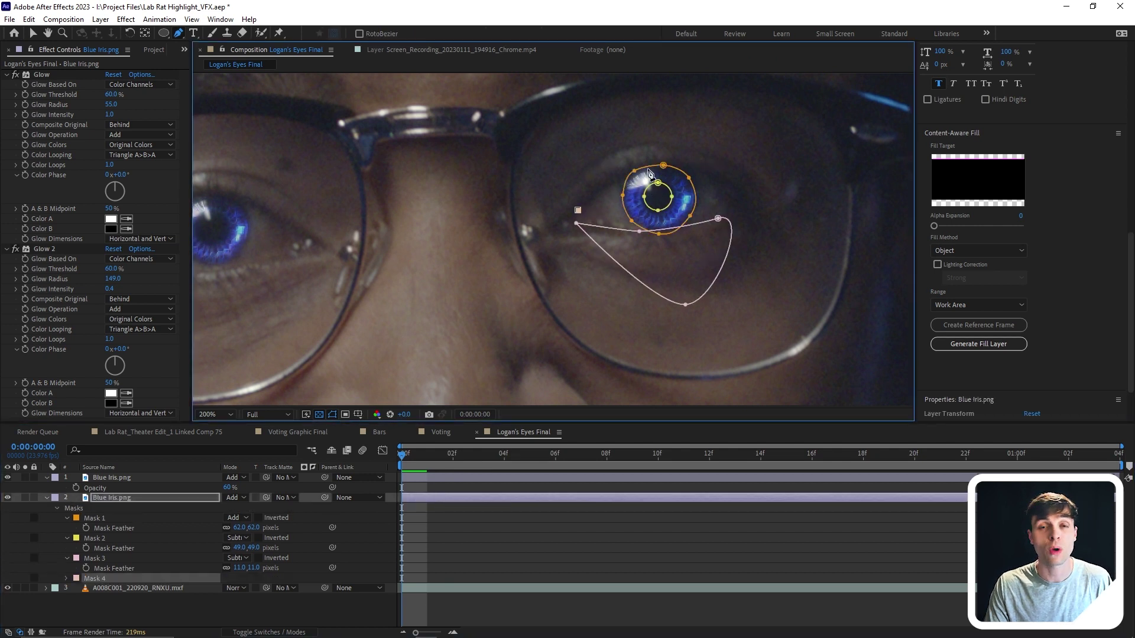
click(670, 169)
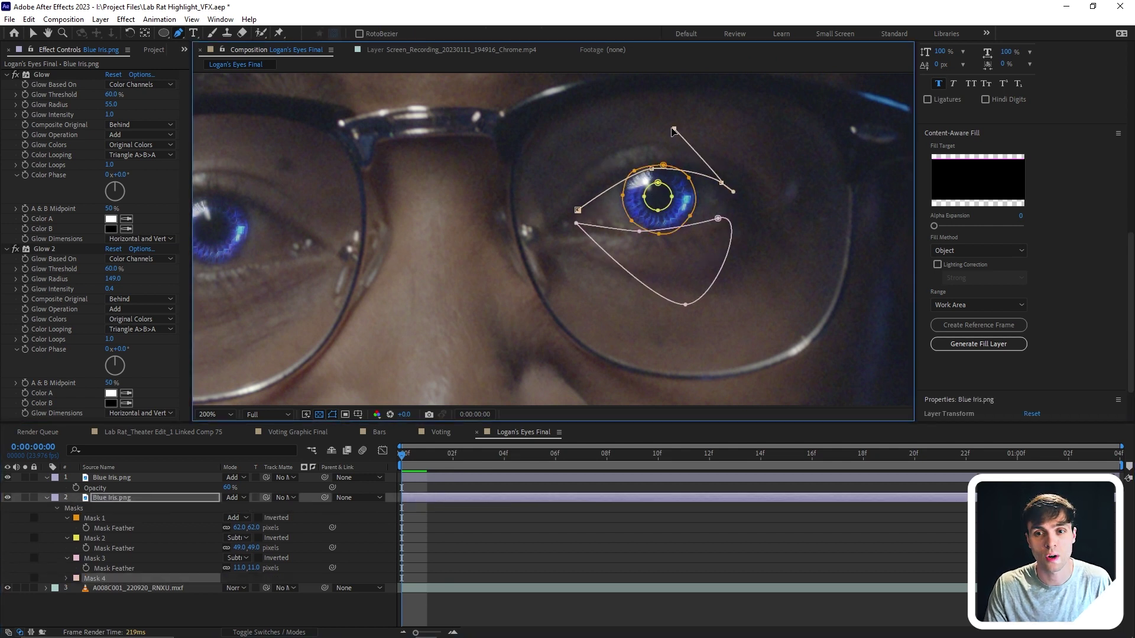
click(575, 149)
click(577, 210)
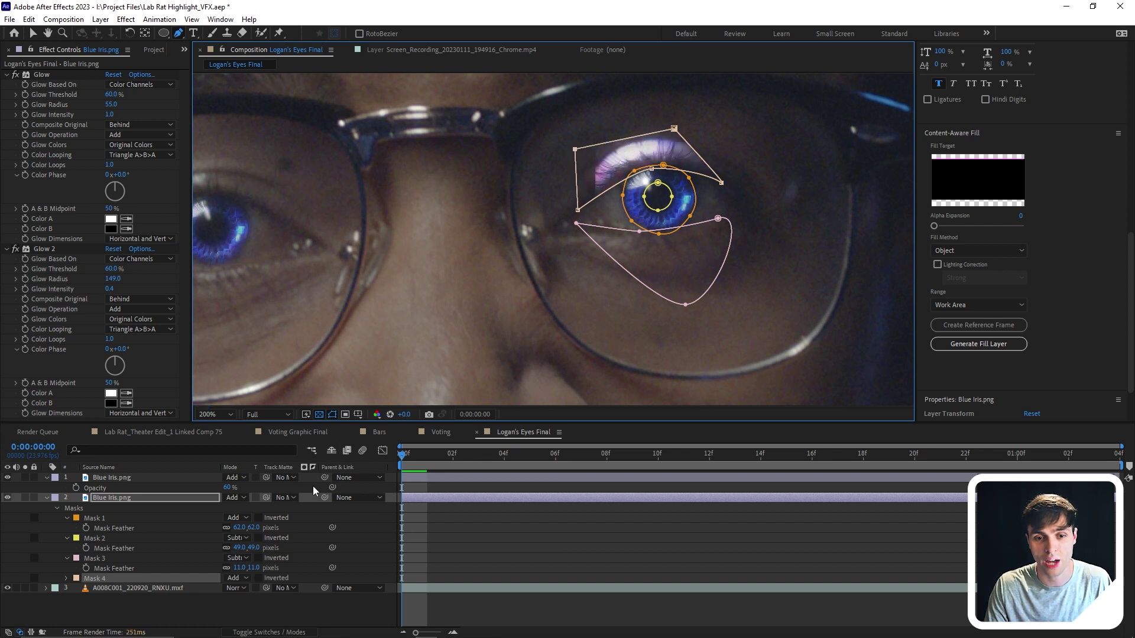
click(236, 578)
click(248, 517)
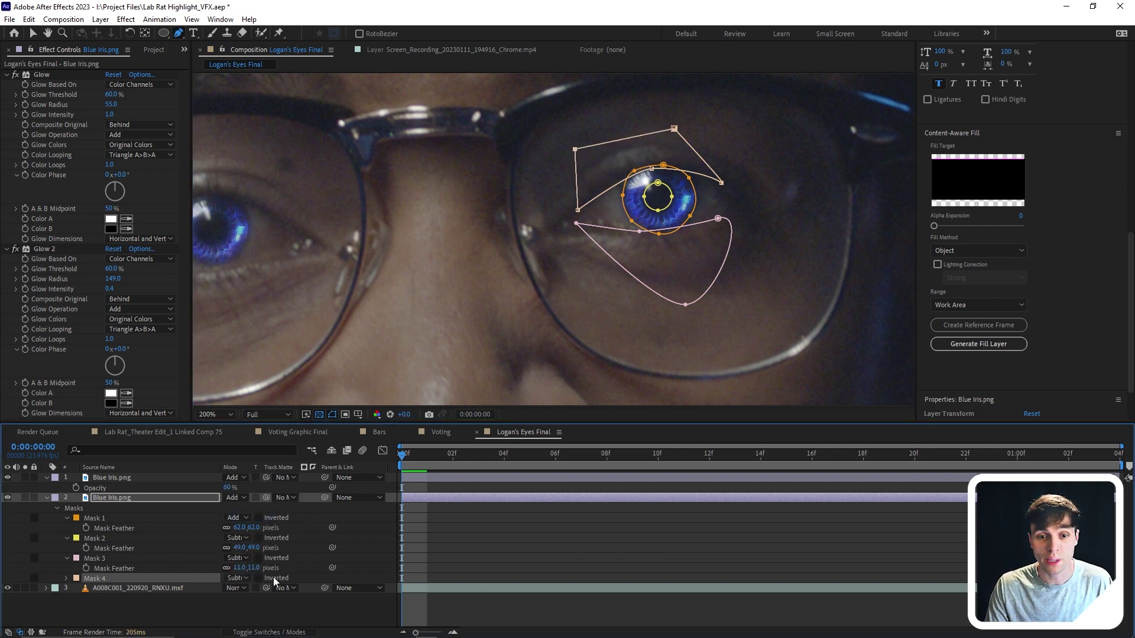
key(f)
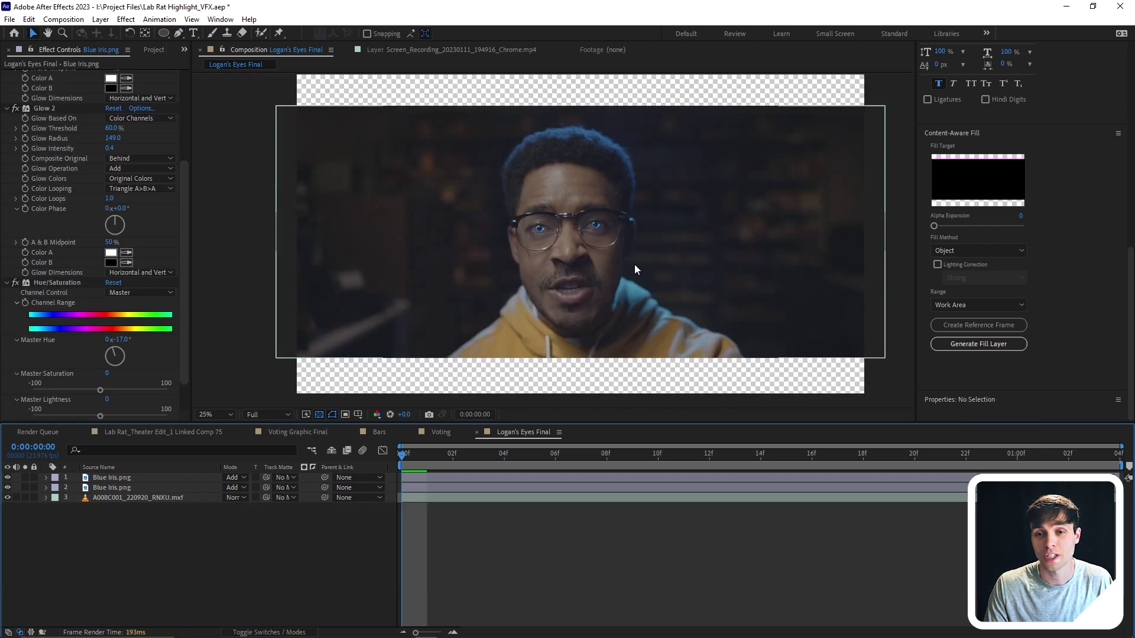
scroll(633, 264, up, 4)
Add a null object layer to the comp and rename it Right eye.
scroll(635, 260, down, 1)
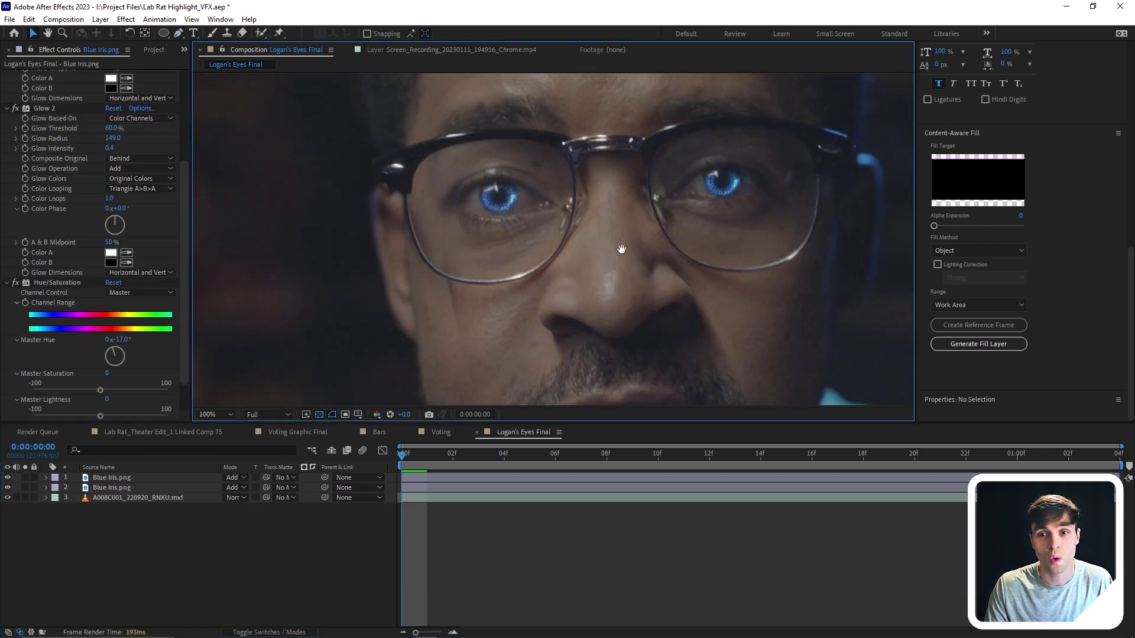
right_click(451, 501)
mouse_move(467, 372)
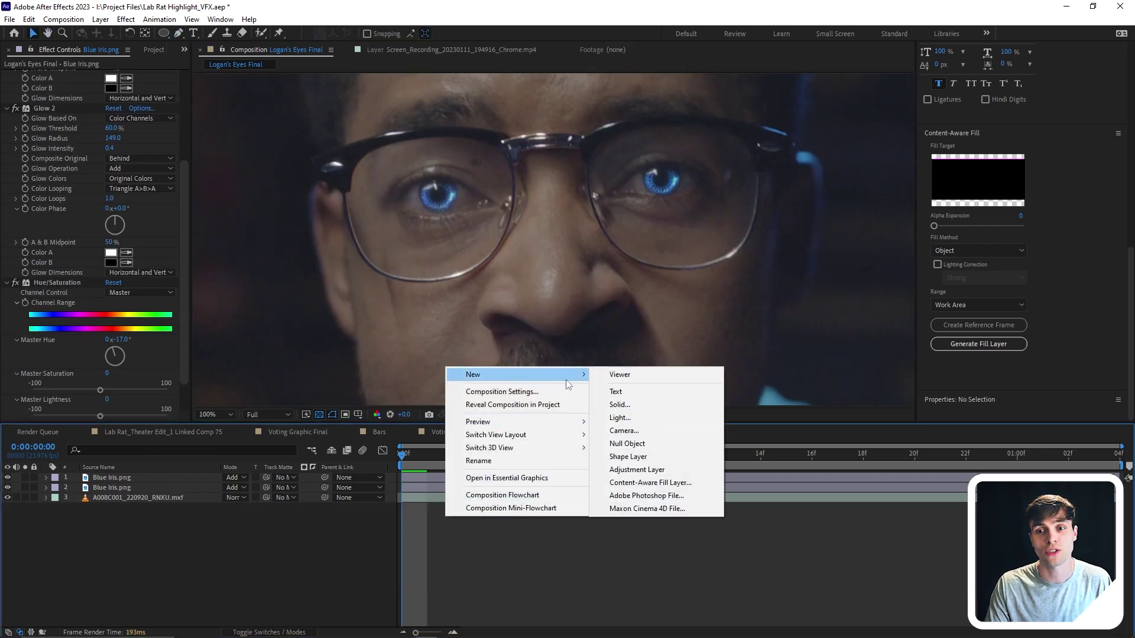
click(636, 447)
double_click(110, 479)
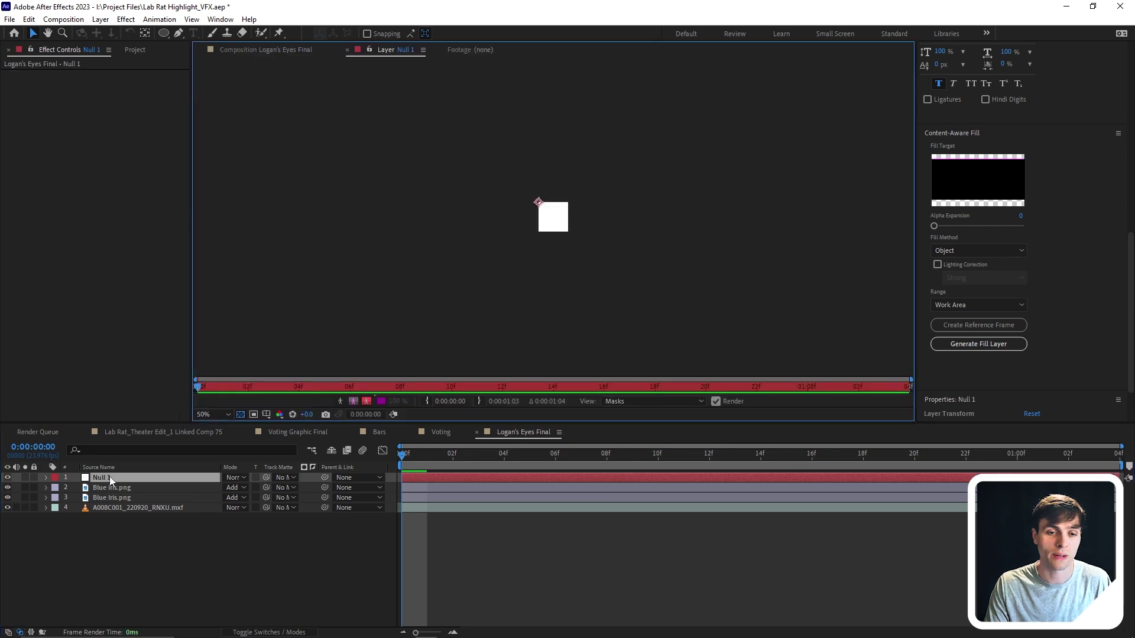
right_click(112, 477)
click(148, 447)
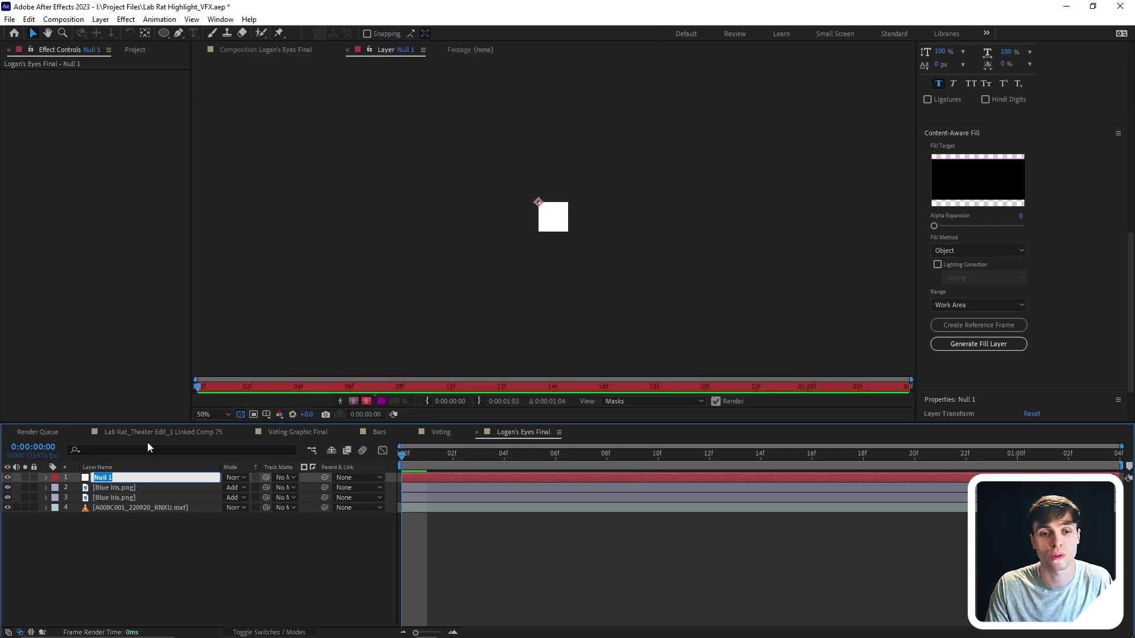
click(456, 495)
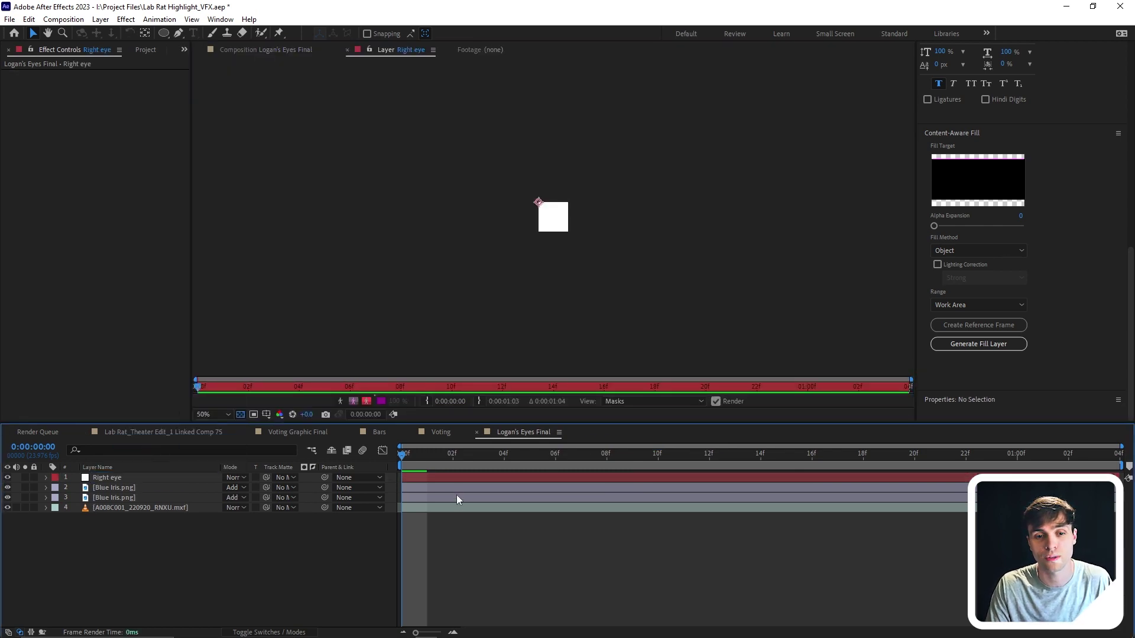
Duplicate the Right eye null to make a second eye null.
click(461, 478)
key(ctrl+d)
right_click(168, 478)
click(168, 446)
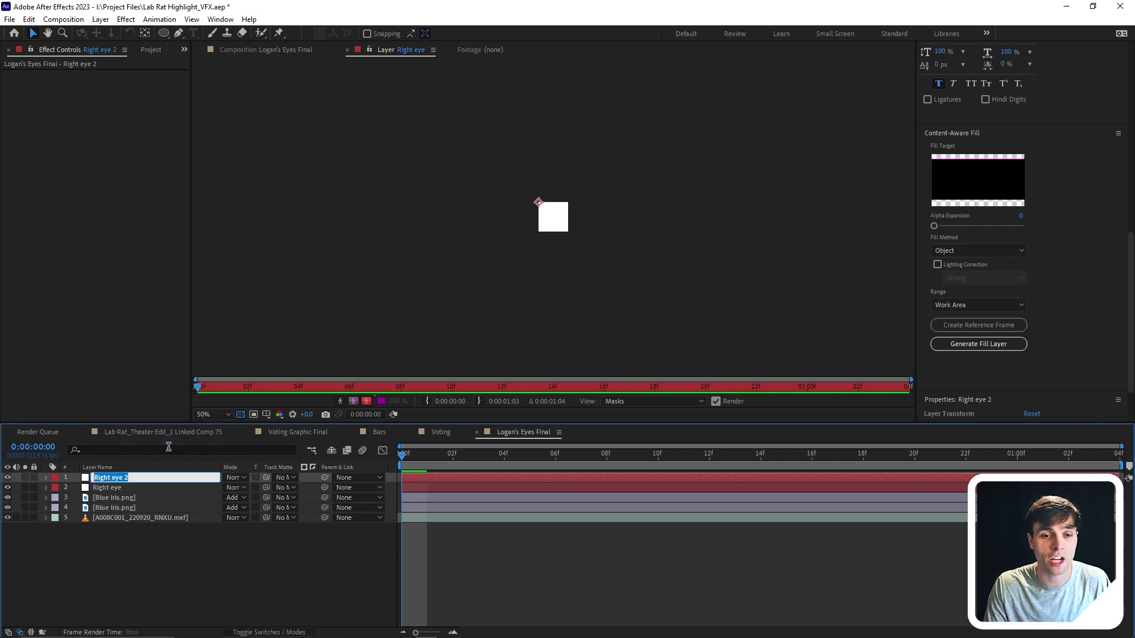
Name the duplicate null Left eye and create track data from the Mocha Left Eye track.
text(Left e)
text(ye)
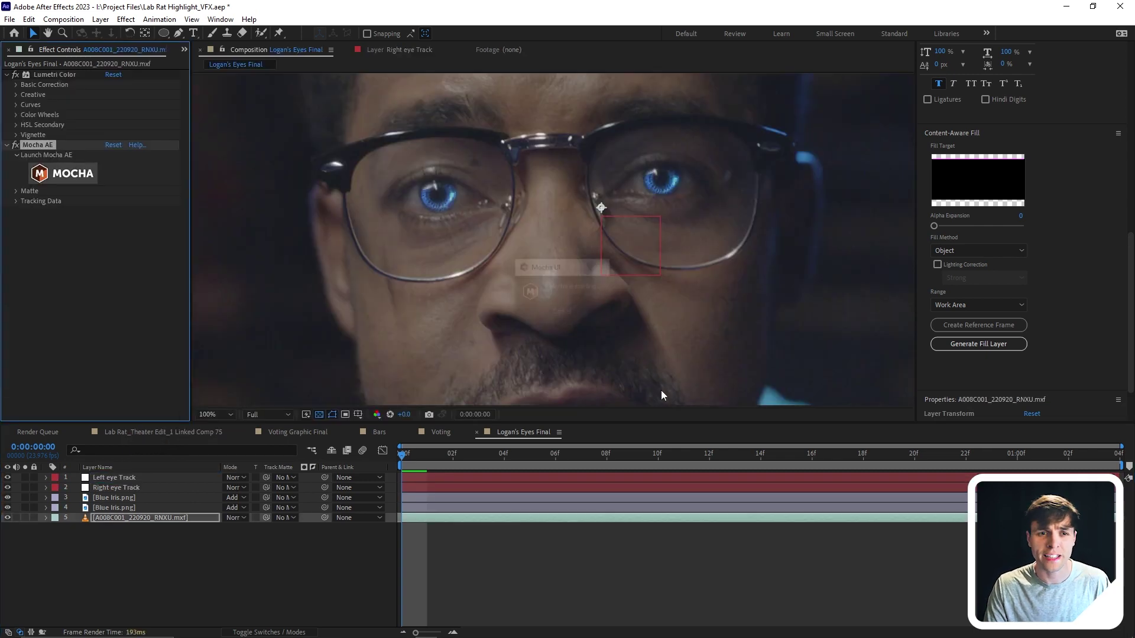
click(430, 519)
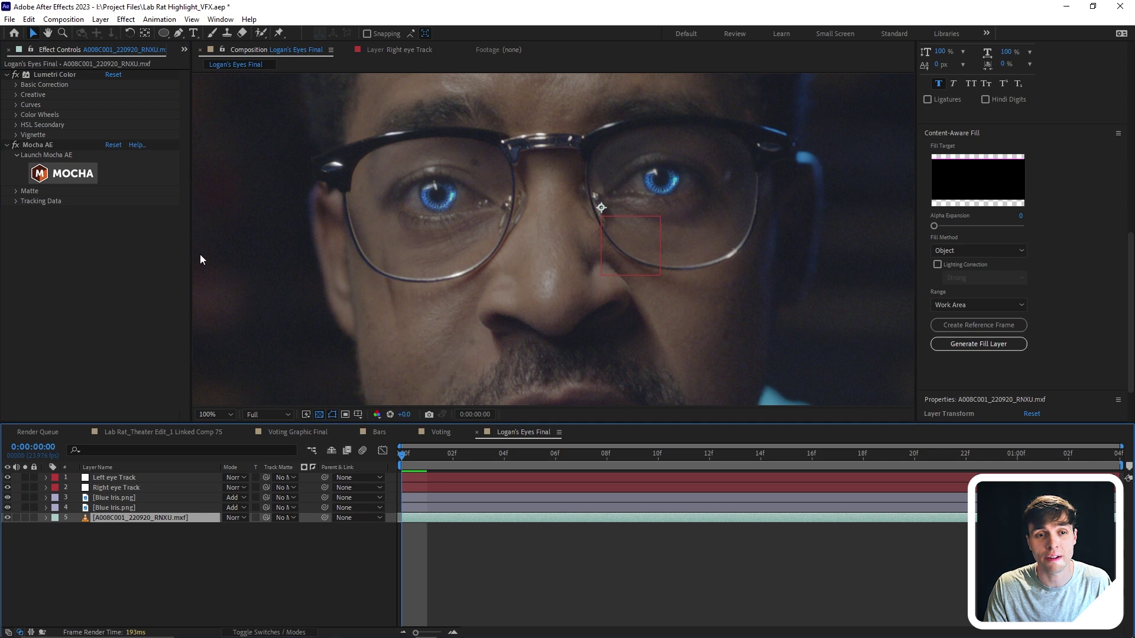
click(17, 201)
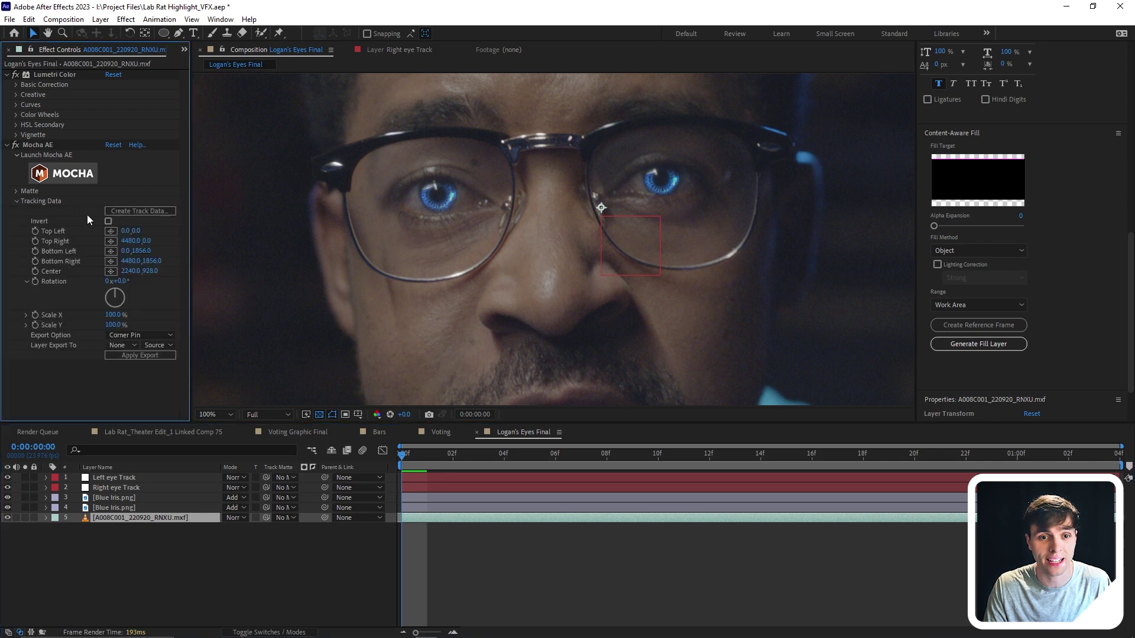
click(132, 213)
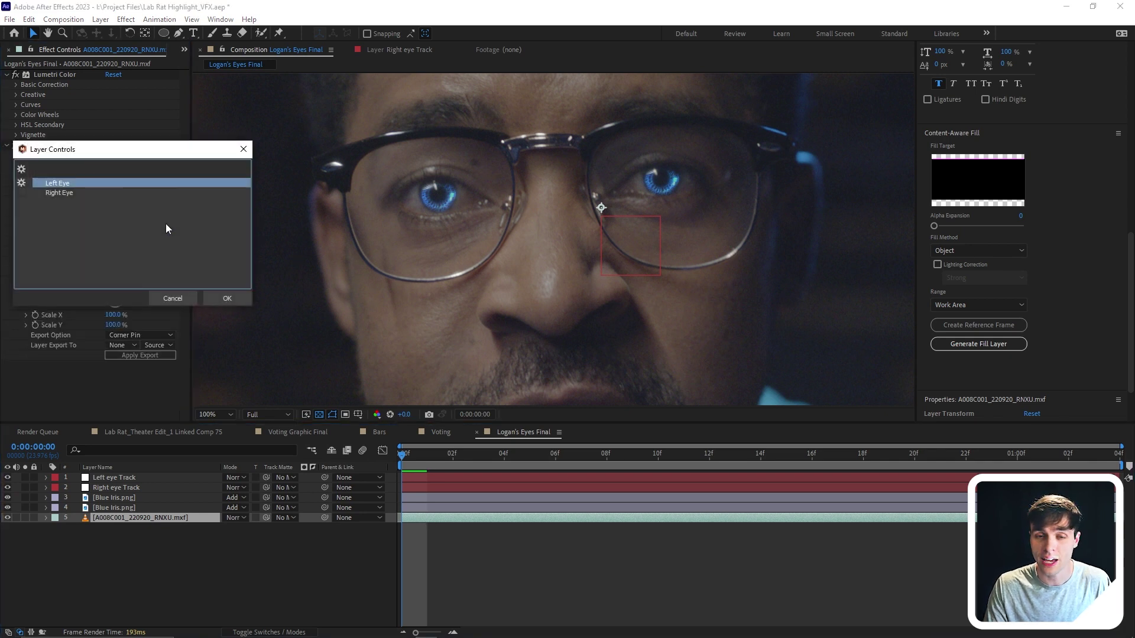
click(217, 297)
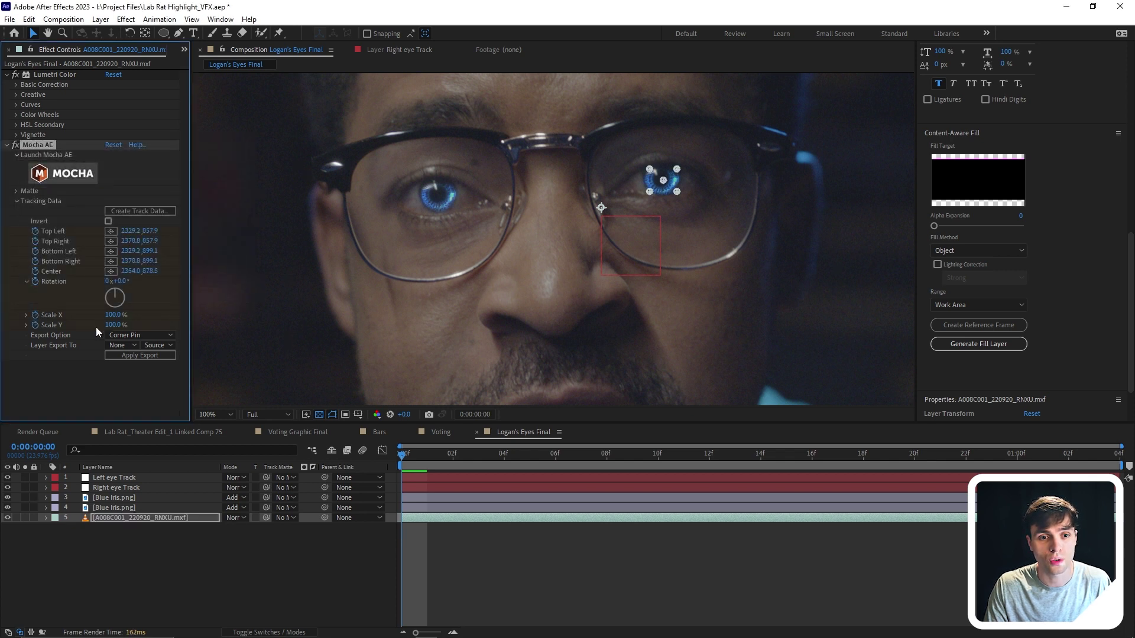
Export the Left Eye track as Transform data onto the Left eye Track null.
click(129, 334)
click(127, 376)
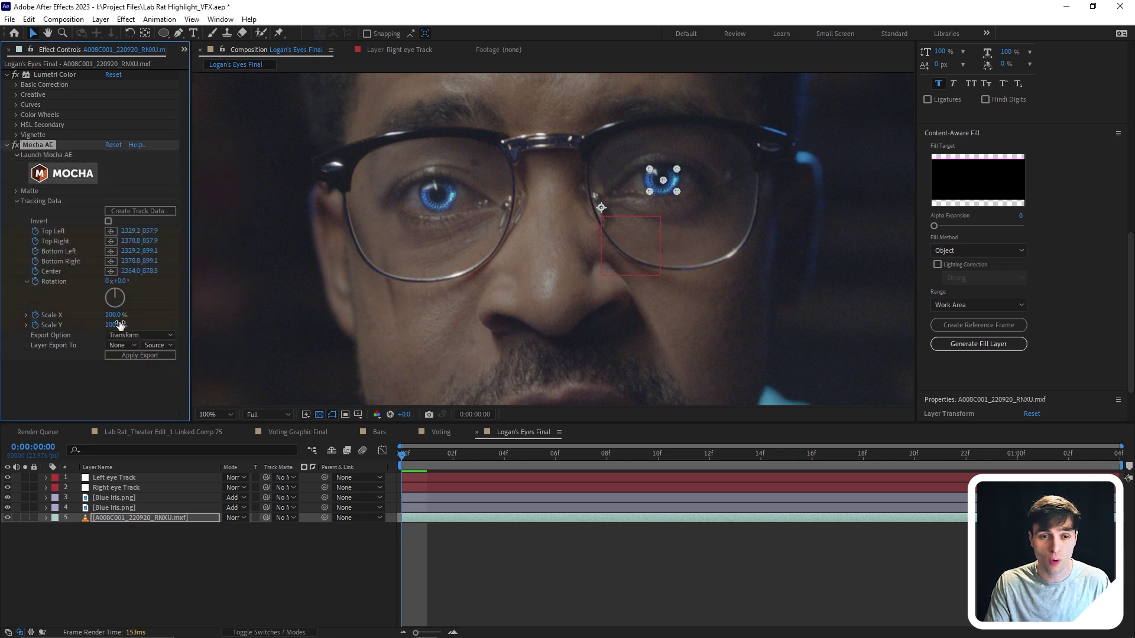
click(132, 346)
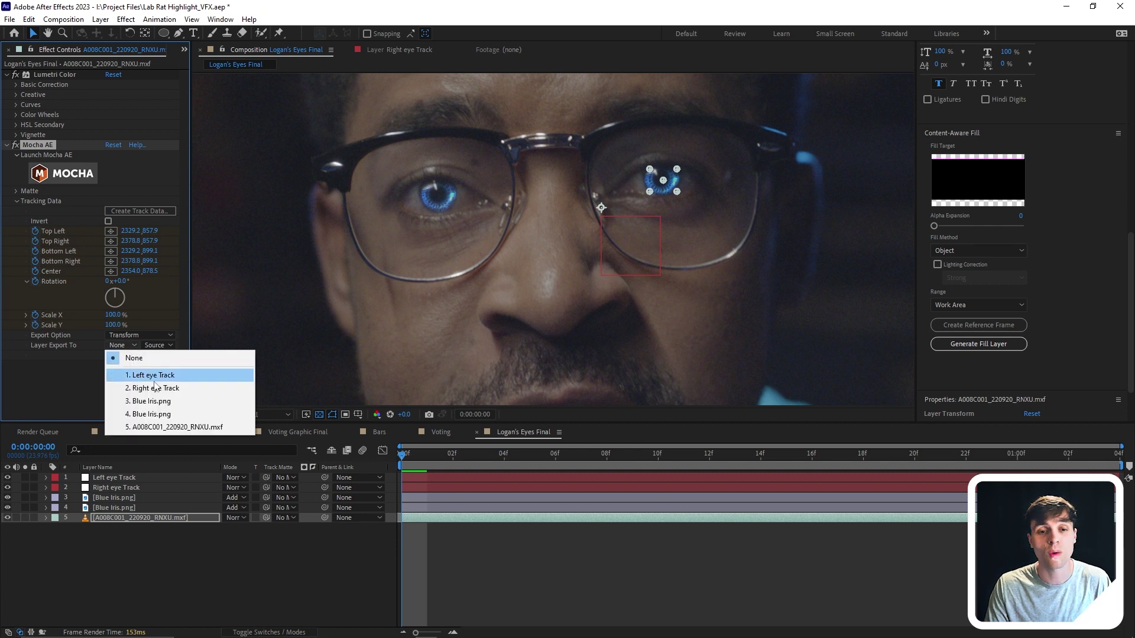
click(149, 210)
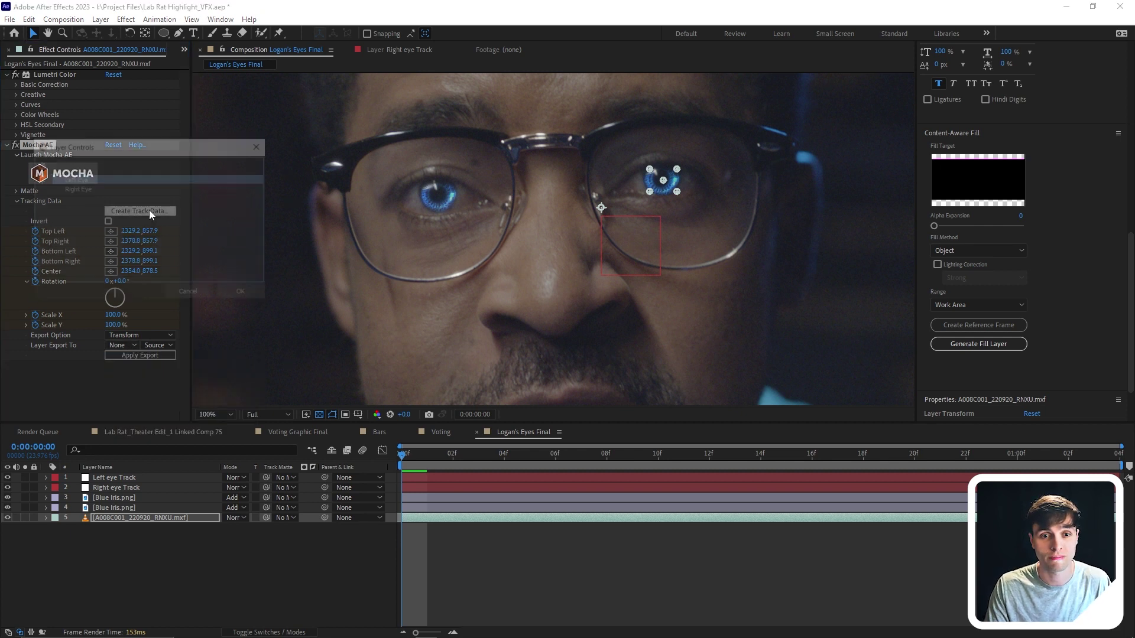
click(260, 146)
click(126, 345)
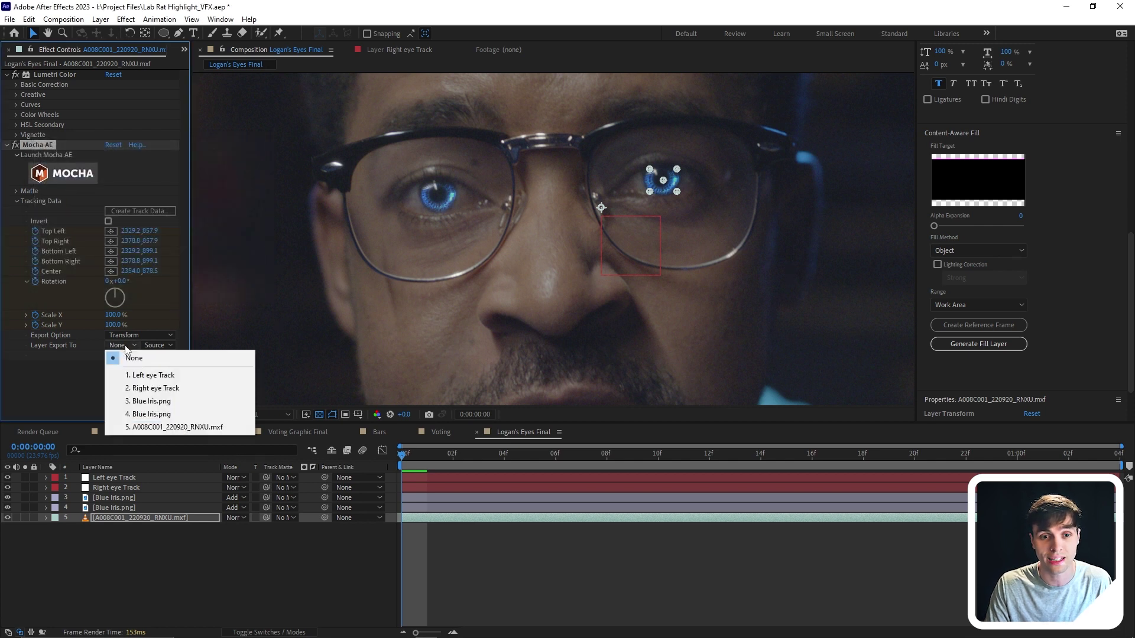
click(148, 374)
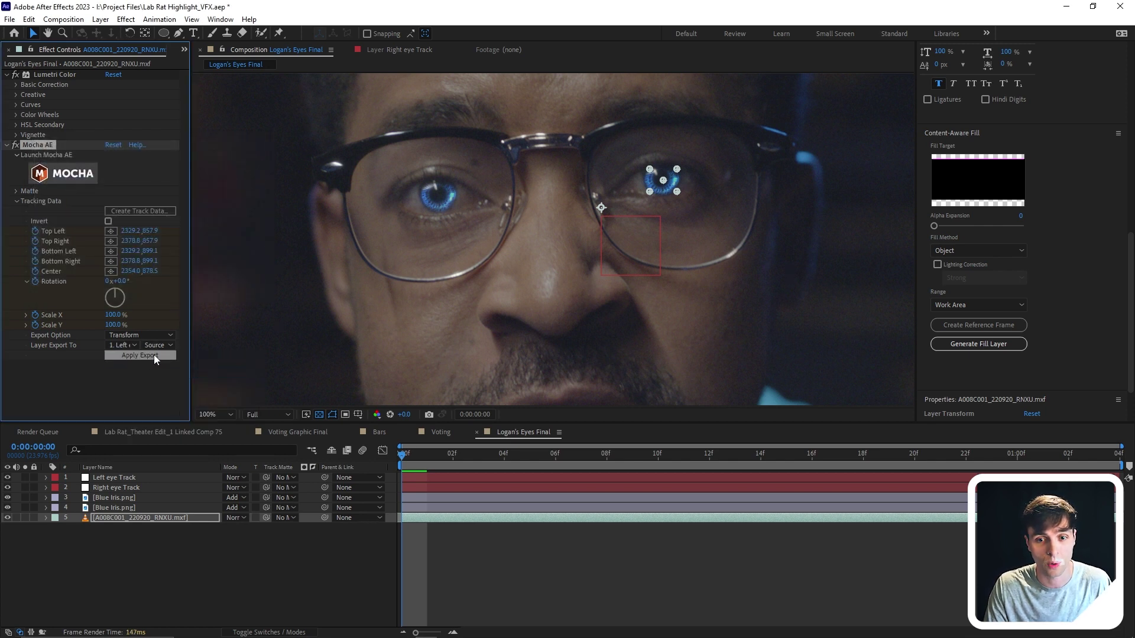
click(154, 355)
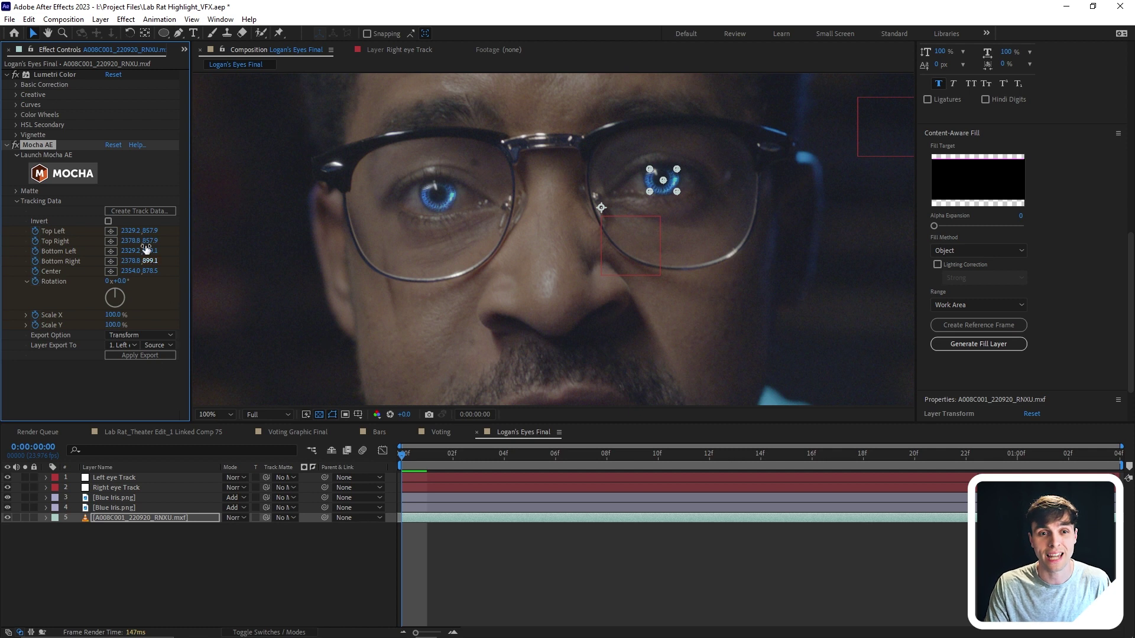
Create Right Eye track data and target the Right eye Track null for export.
click(140, 211)
click(119, 182)
click(236, 292)
click(128, 345)
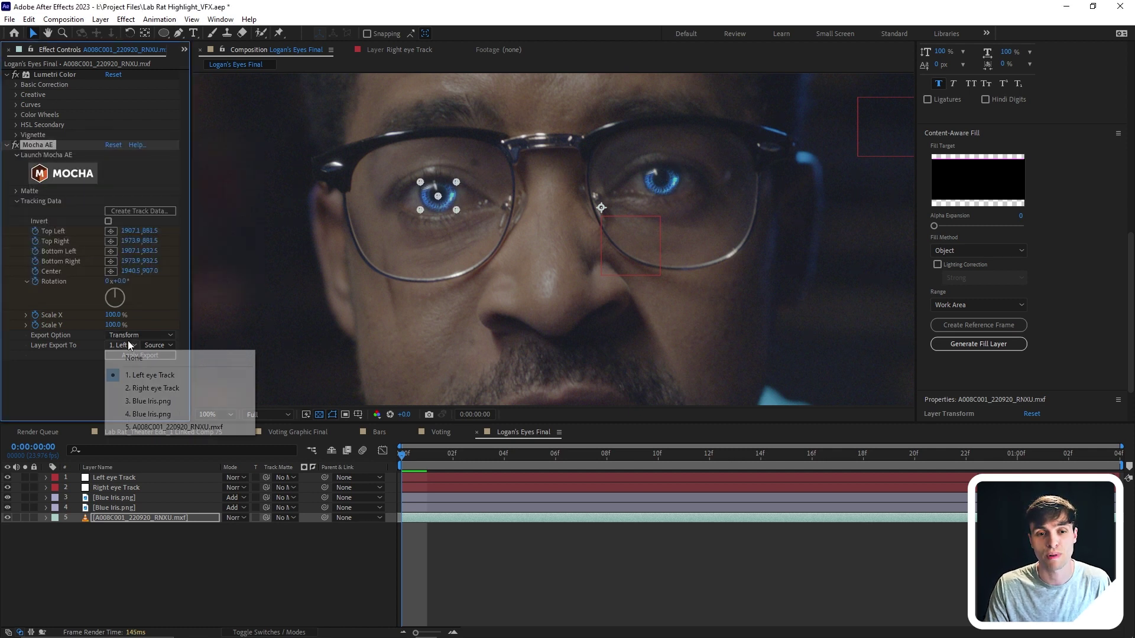
click(153, 388)
click(161, 498)
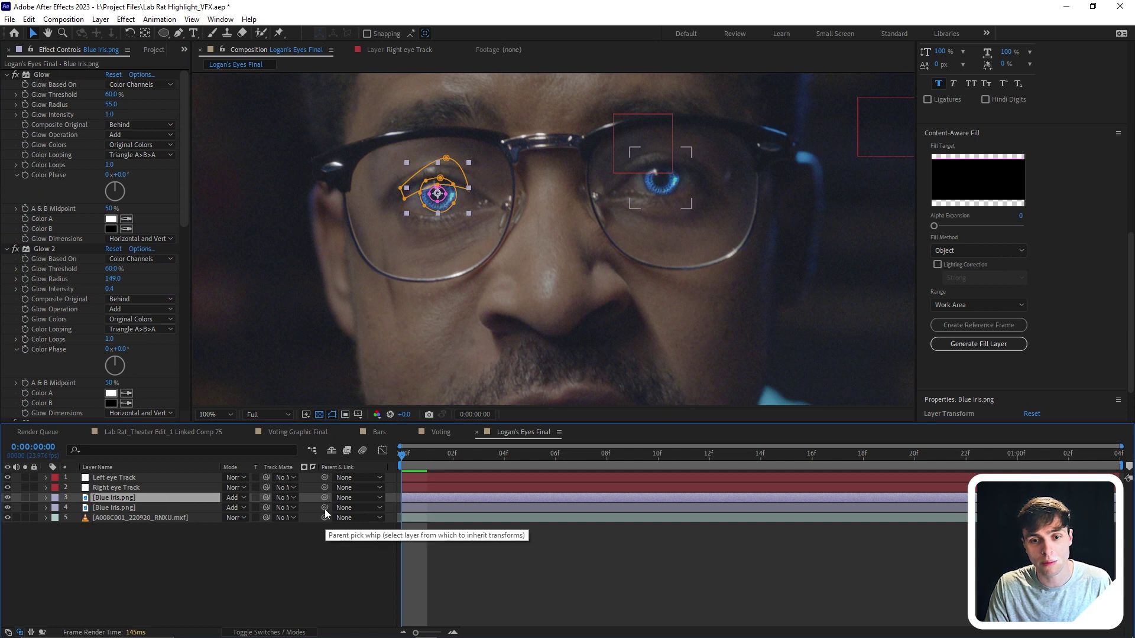
Parent the upper iris layer to Right eye Track and rename it Right Eye.
drag(325, 498, 148, 489)
right_click(122, 502)
click(178, 467)
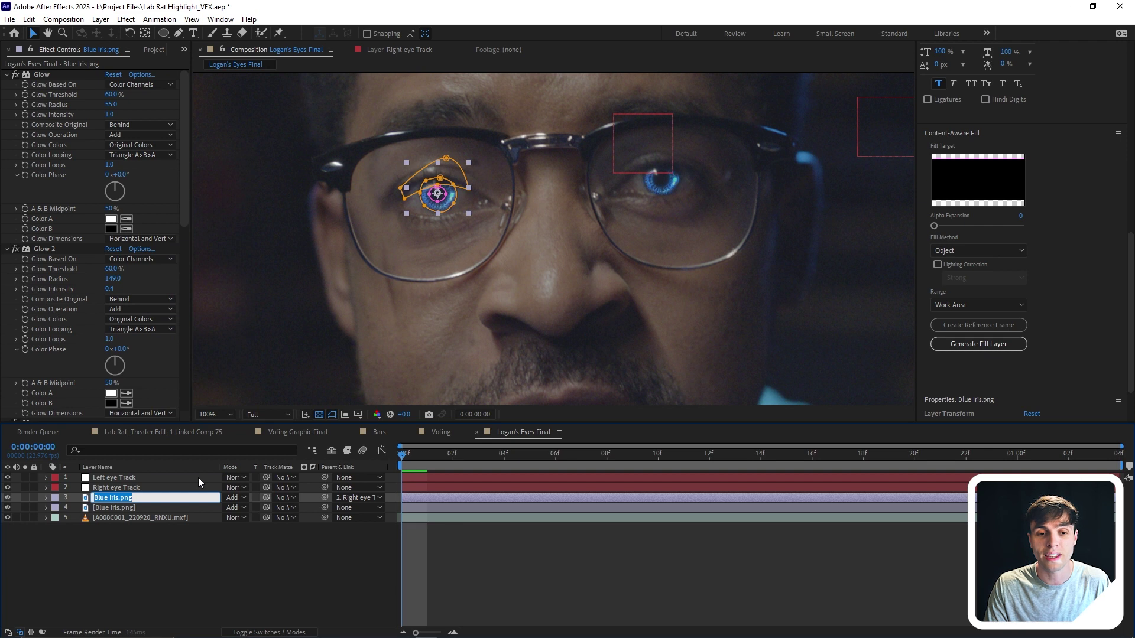
text(Right E)
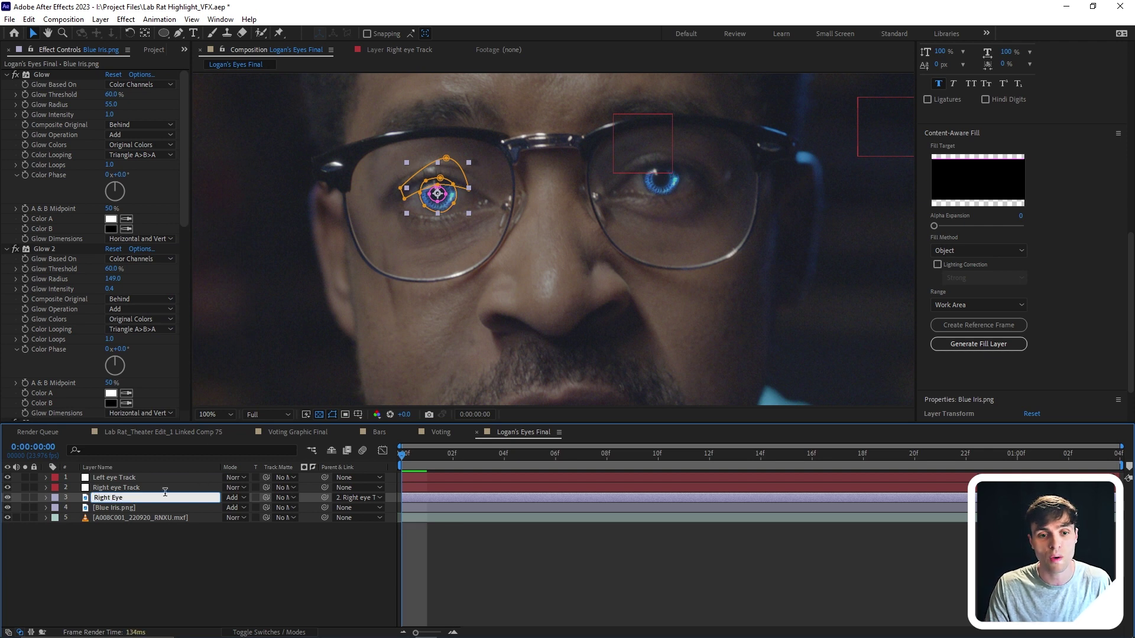
text(ye)
Rename the second Blue Iris.png layer Left Eye, parent it to Left eye Track, and fit the viewer.
click(125, 507)
right_click(125, 506)
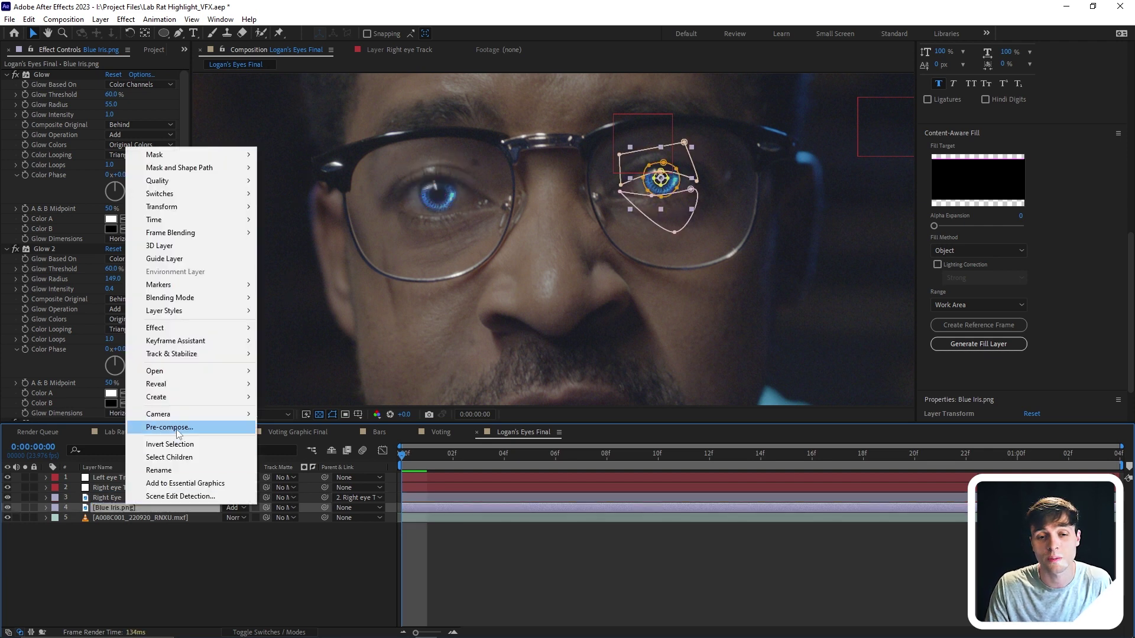
click(176, 467)
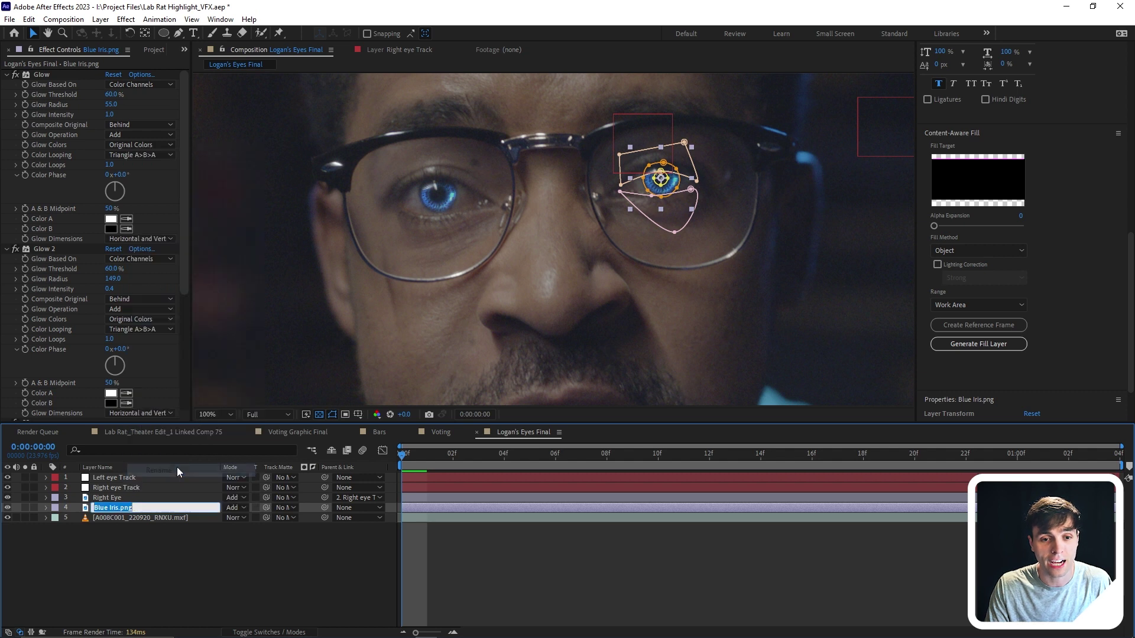
text(Left Eye)
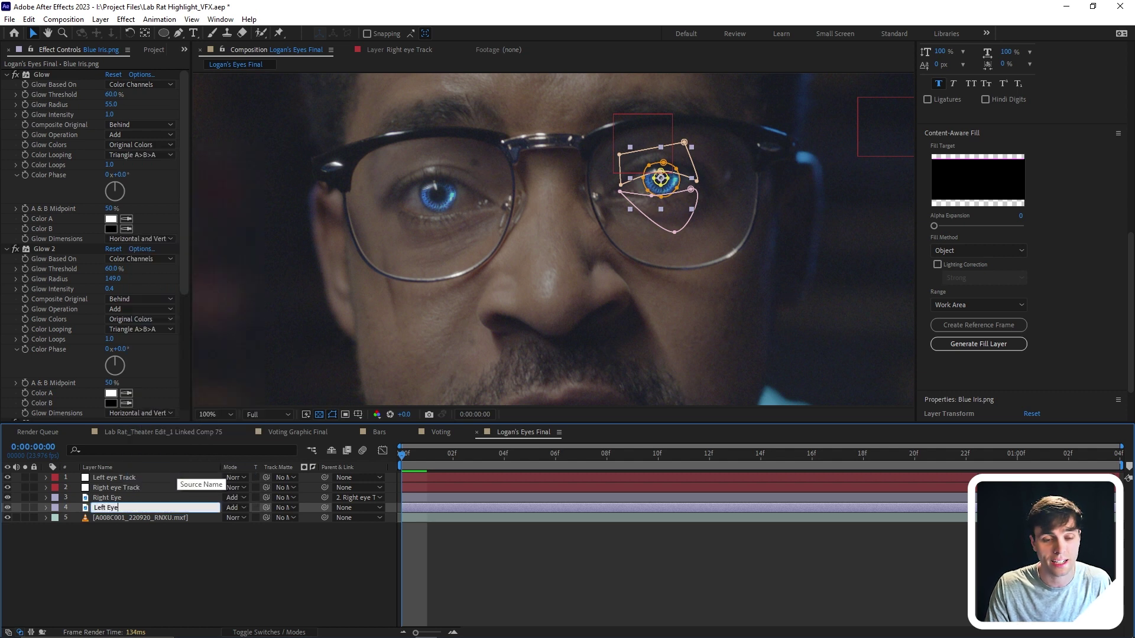
click(264, 543)
drag(325, 508, 174, 479)
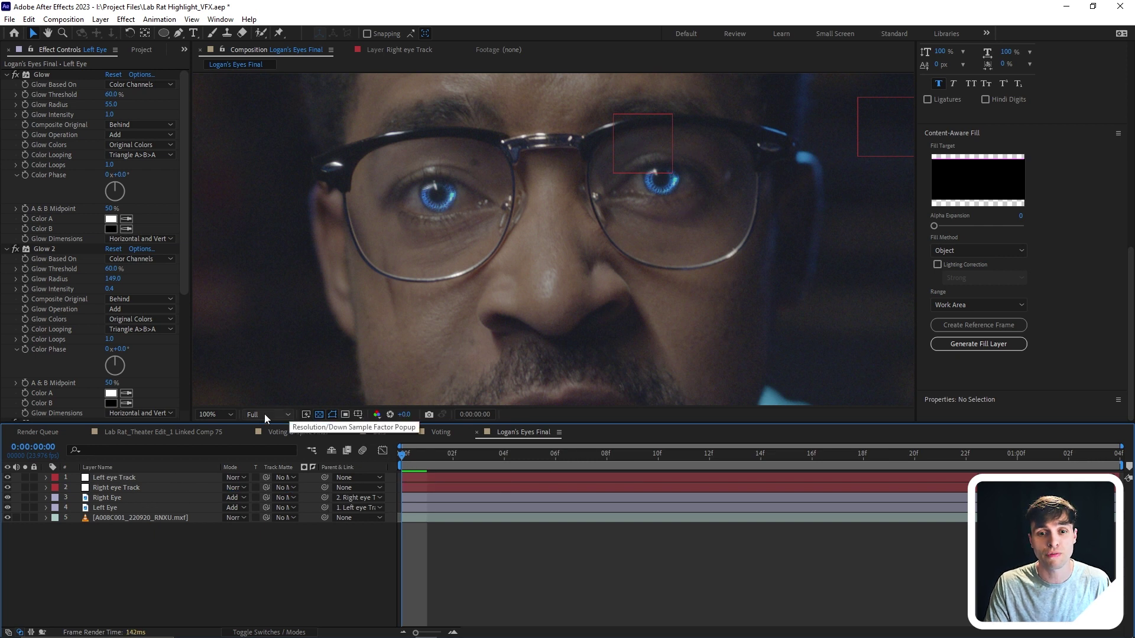
click(216, 415)
click(222, 441)
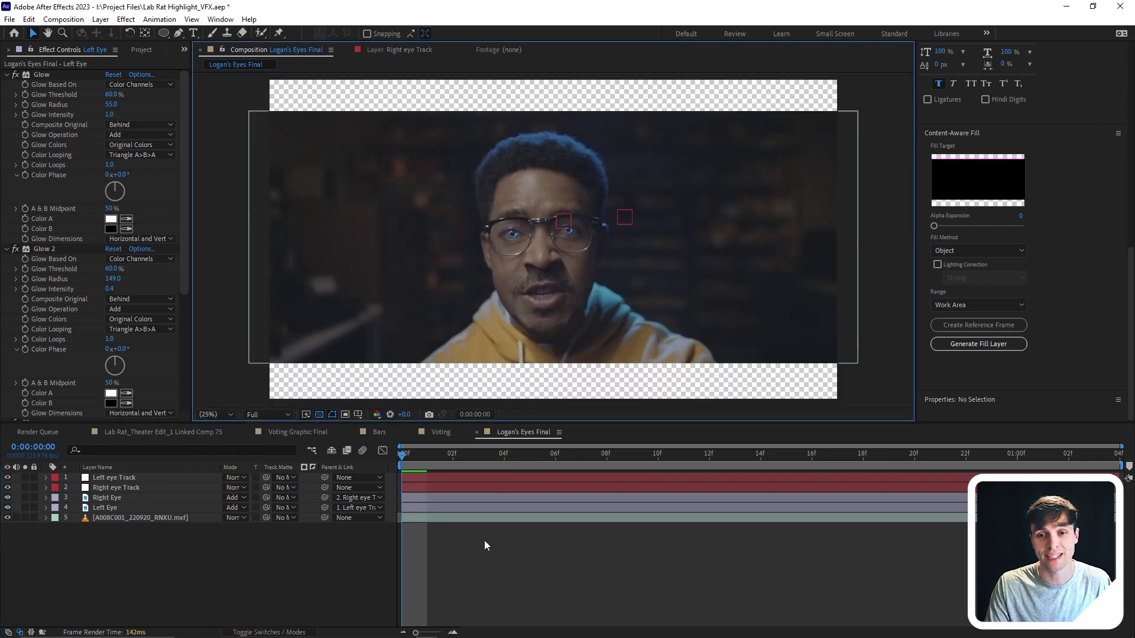
Show the switch columns with F4 and preview the composition twice to check the irises.
key(F4)
key(space)
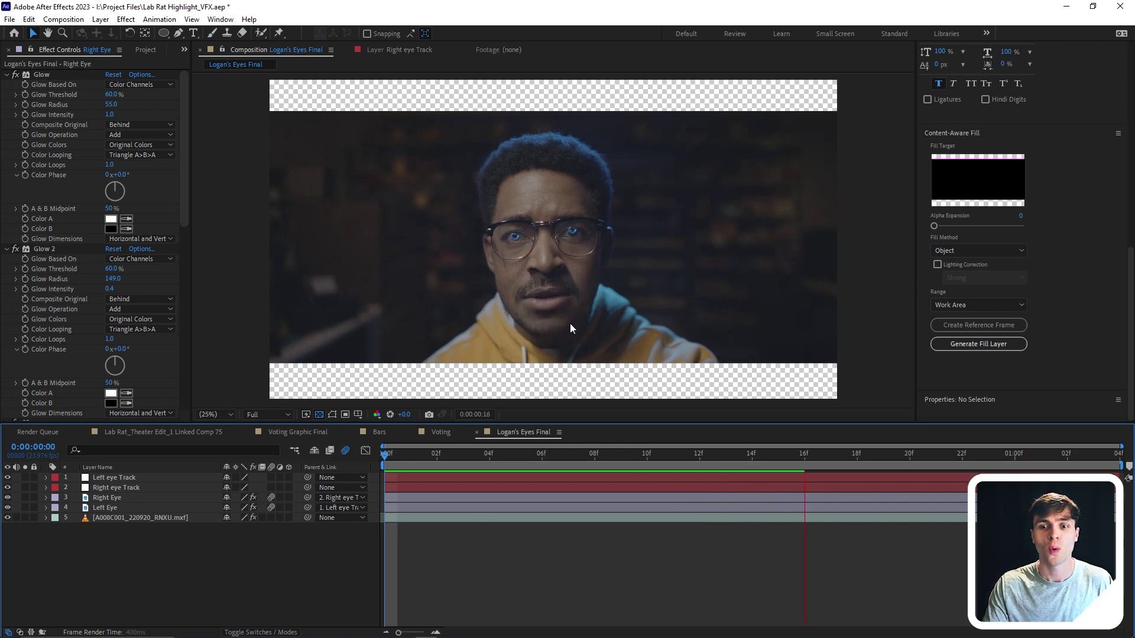
key(space)
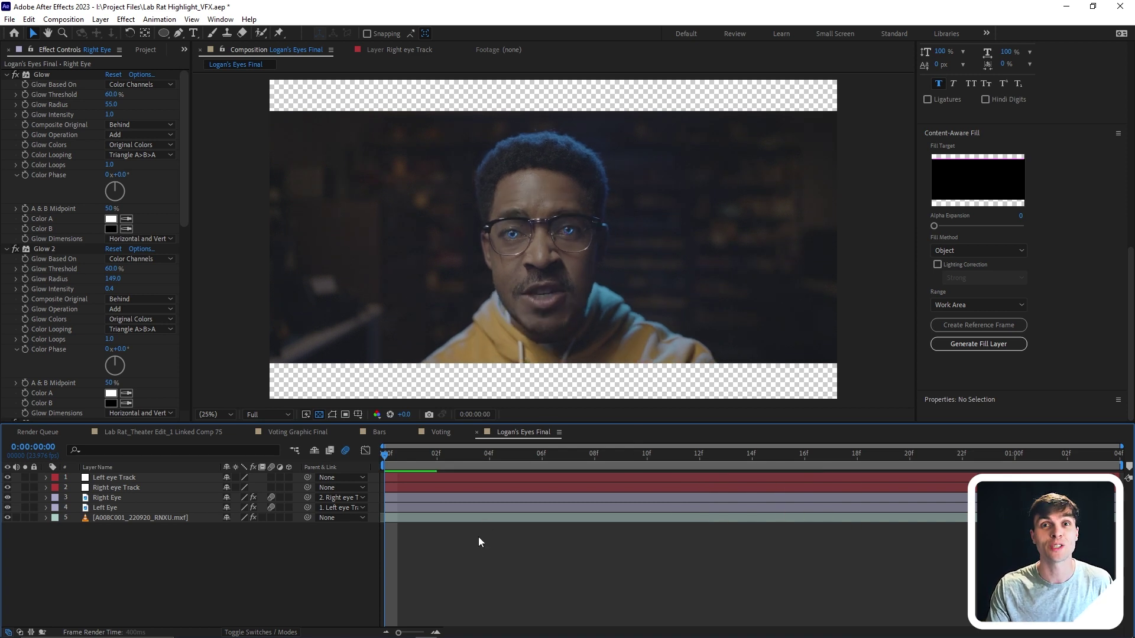
key(space)
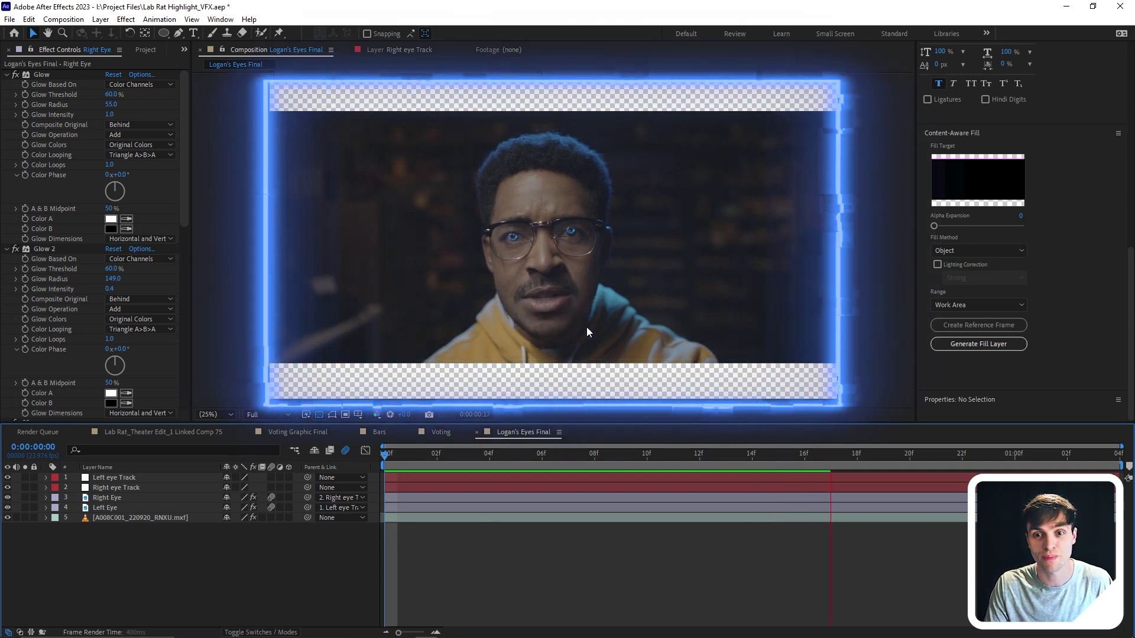
Pre-compose the footage layer as 'Base Footage' using Move all attributes.
click(473, 517)
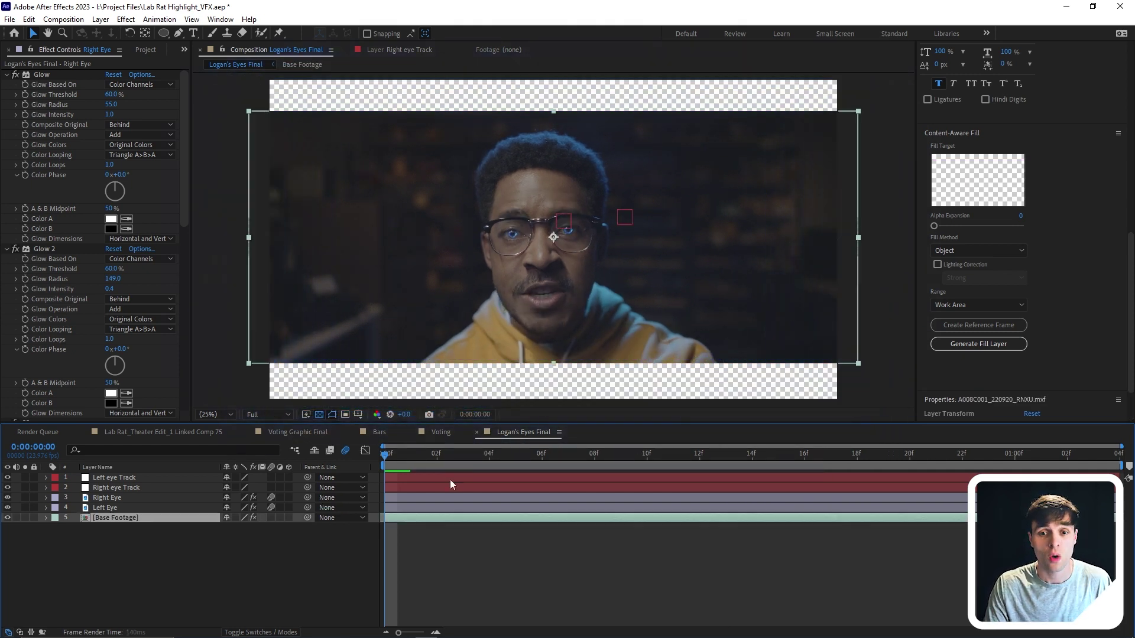
right_click(424, 520)
click(464, 443)
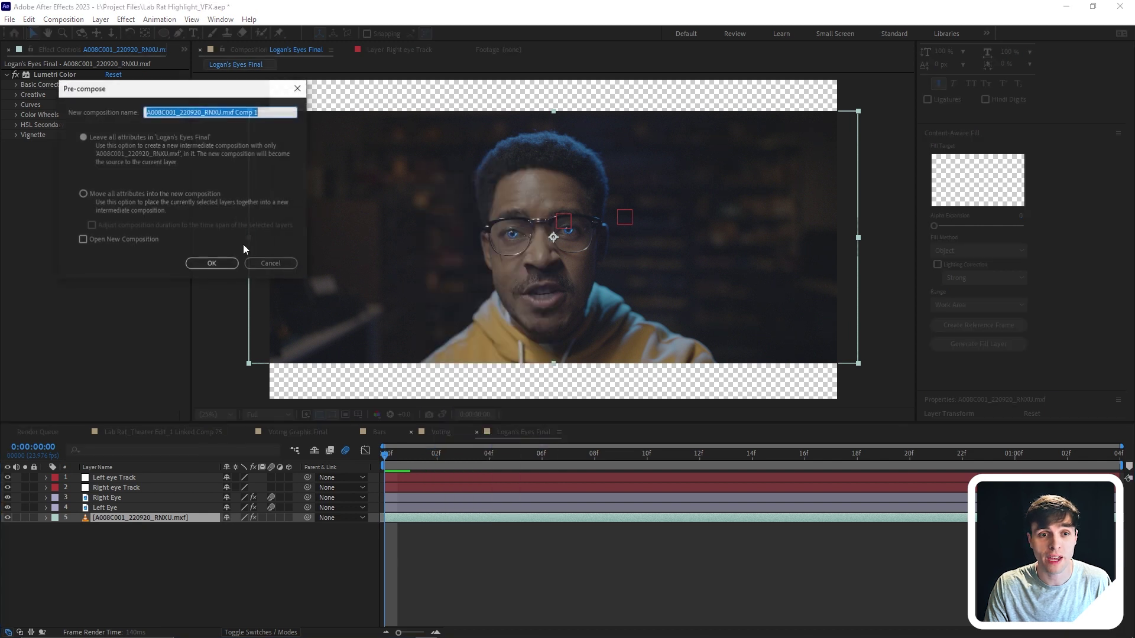
text(Base Footage)
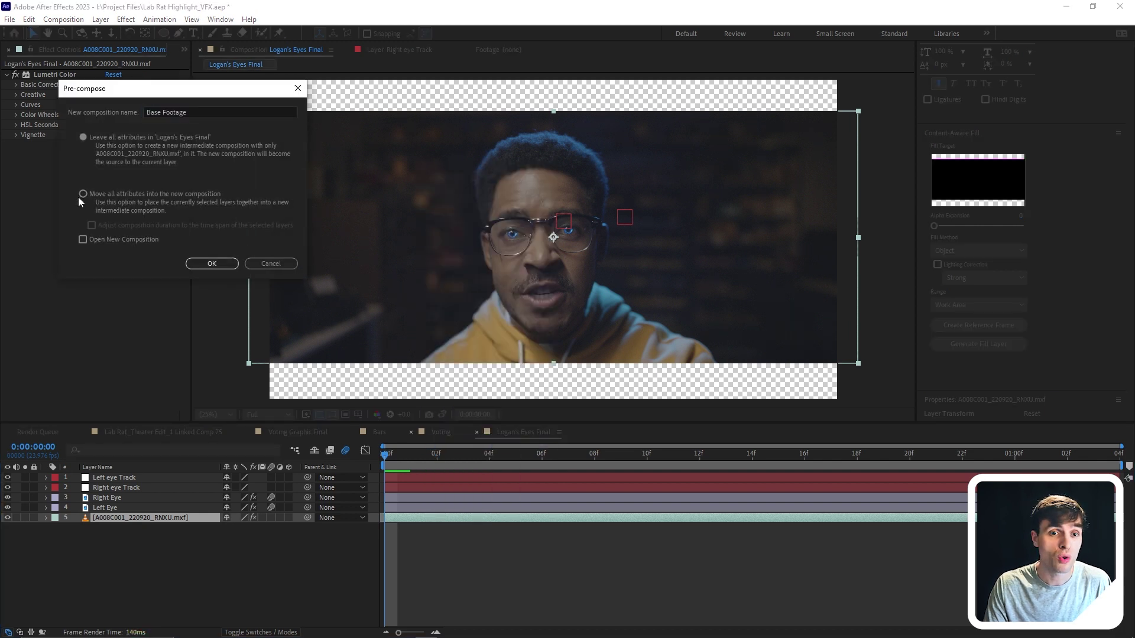
click(82, 195)
click(211, 264)
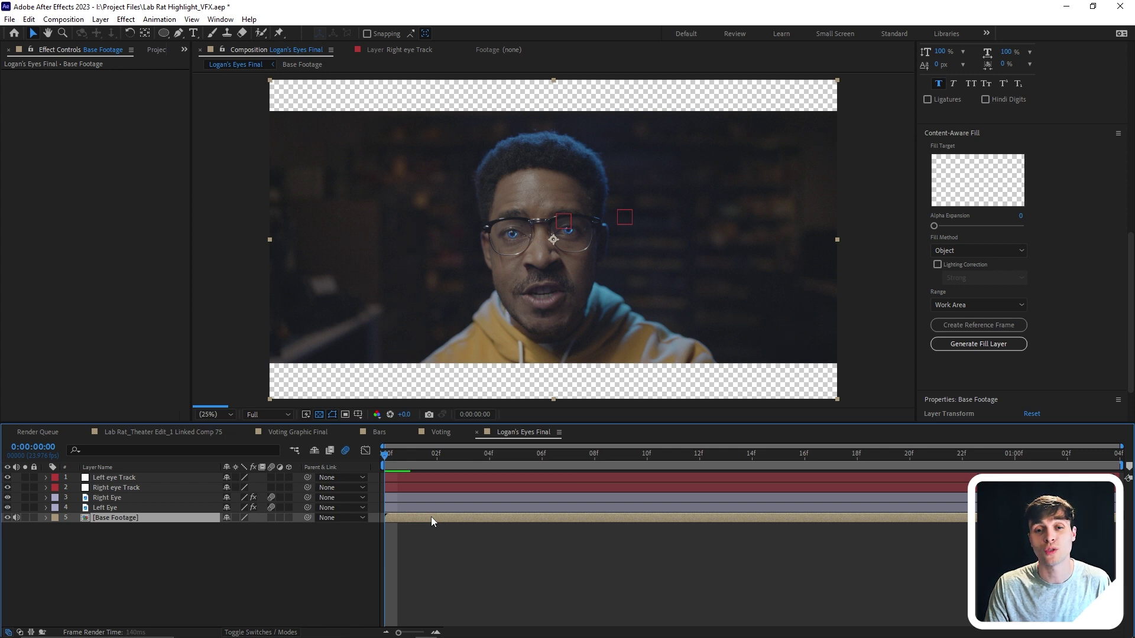
Apply Mocha AE to Base Footage and launch Mocha, dismissing the Boris FX and welcome screens.
key(ctrl+alt+shift+e)
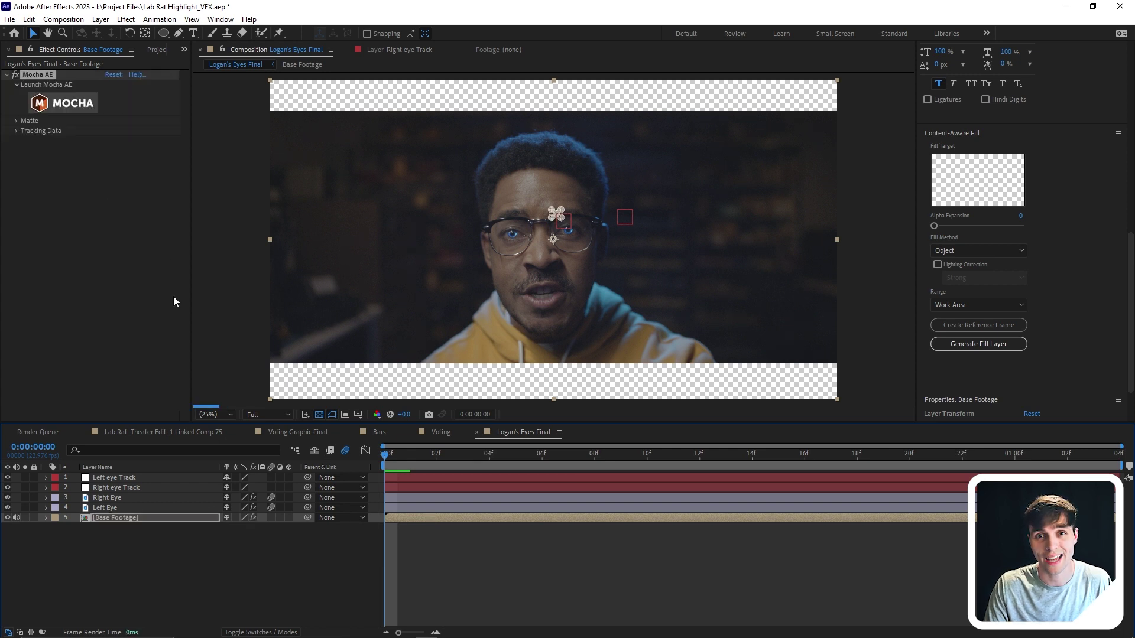
click(16, 131)
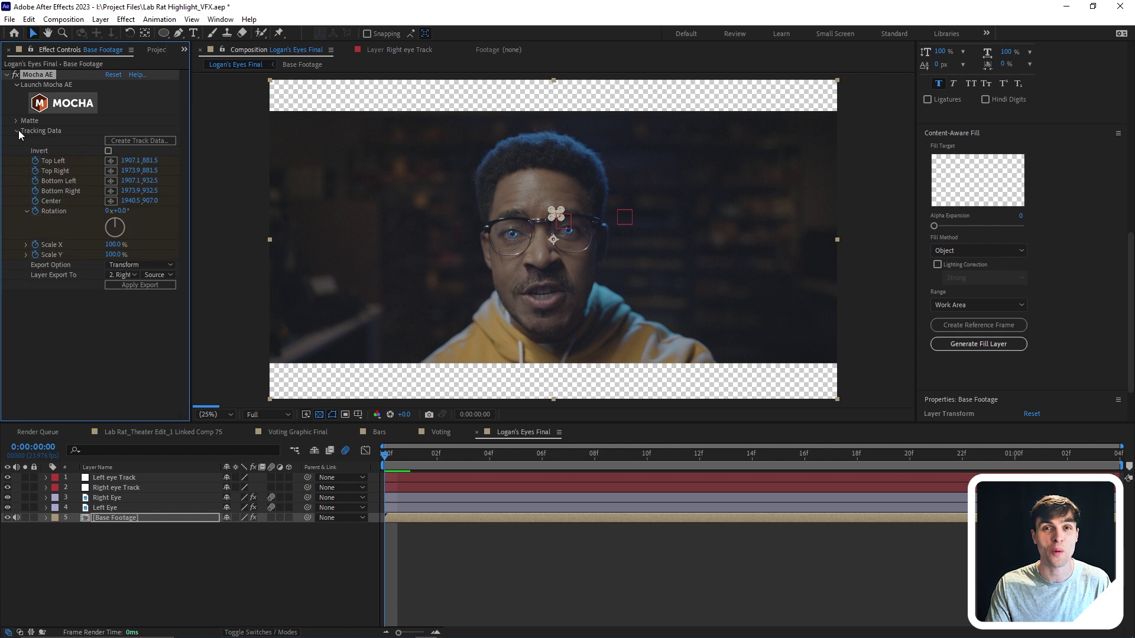
click(17, 130)
click(47, 104)
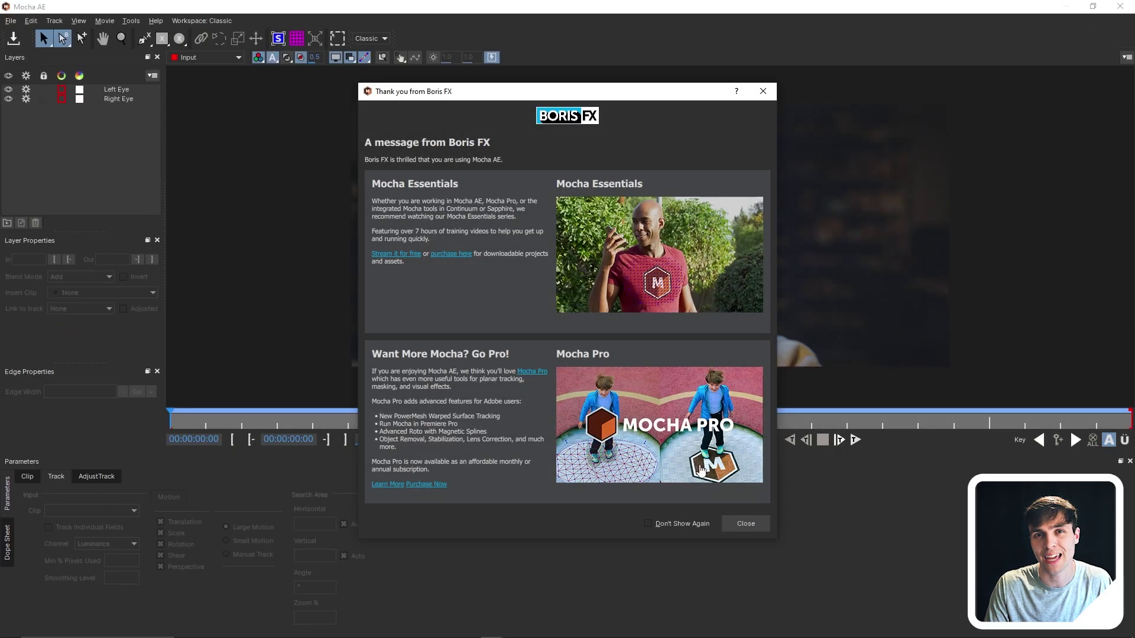
click(743, 523)
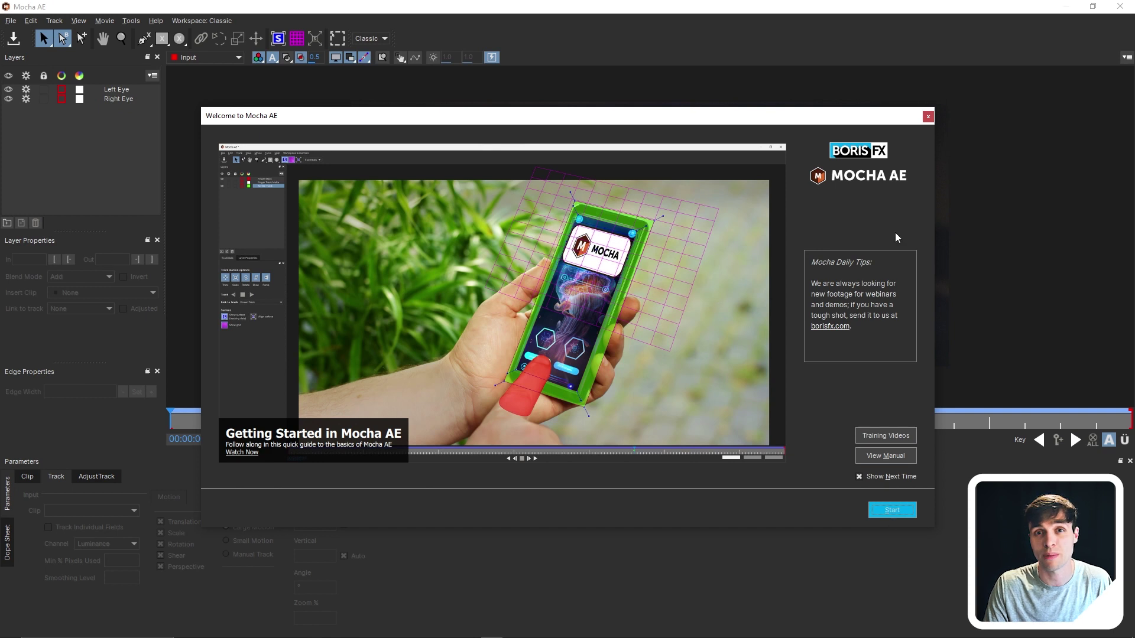
click(893, 510)
Enable Mask Path keyframing for Left Eye's Mask 3 and Mask 4.
scroll(647, 266, down, 3)
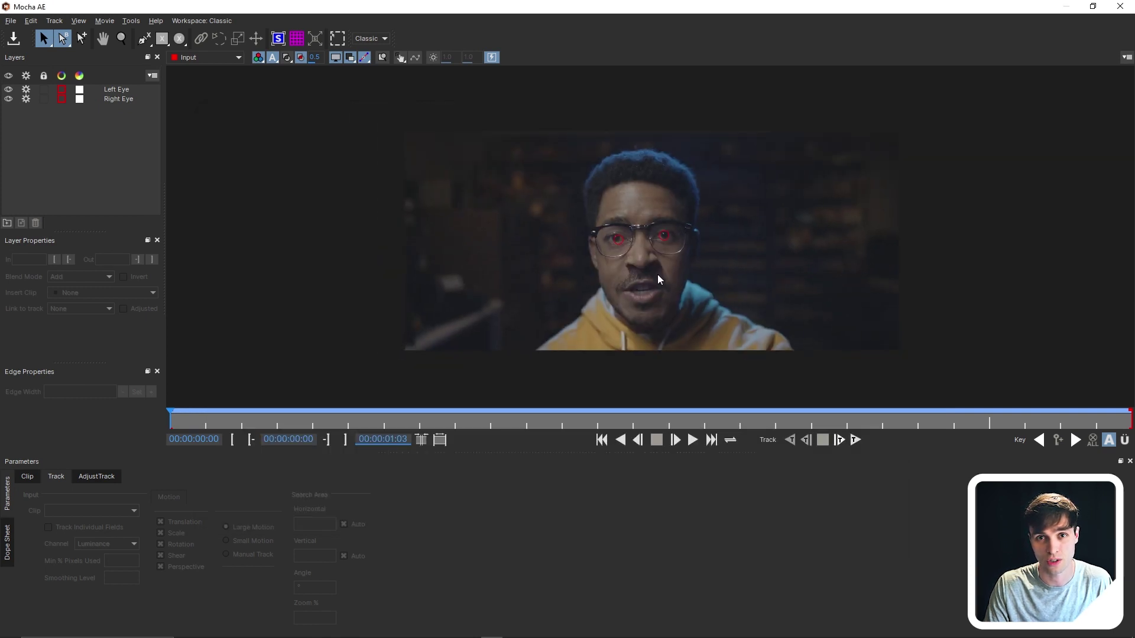
scroll(659, 279, up, 4)
scroll(654, 254, up, 1)
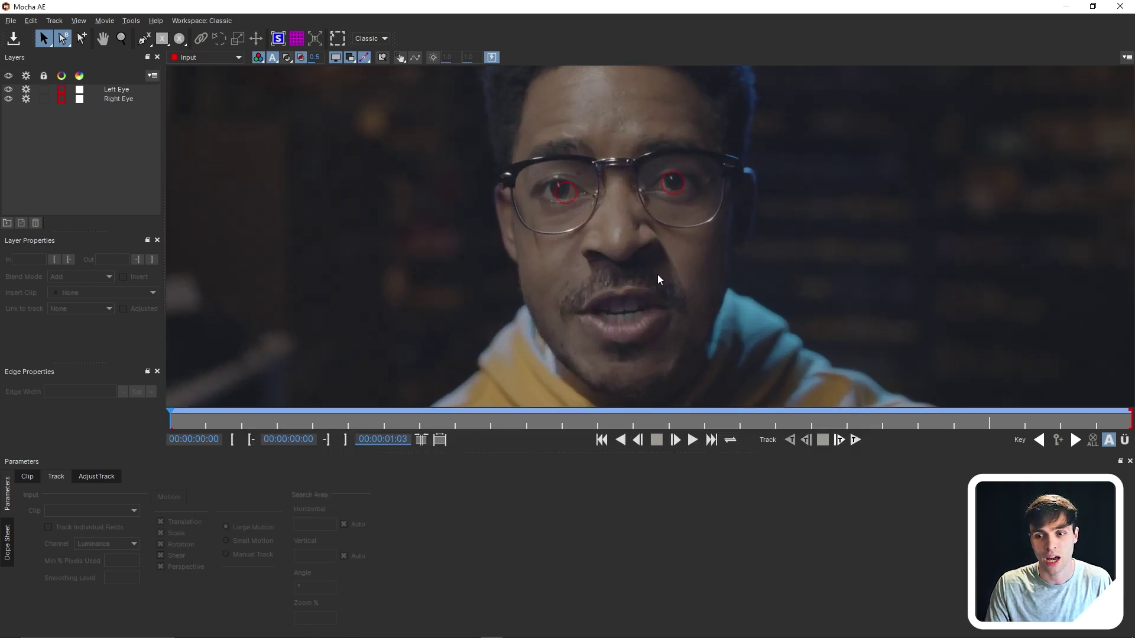
scroll(653, 253, down, 3)
scroll(646, 252, up, 4)
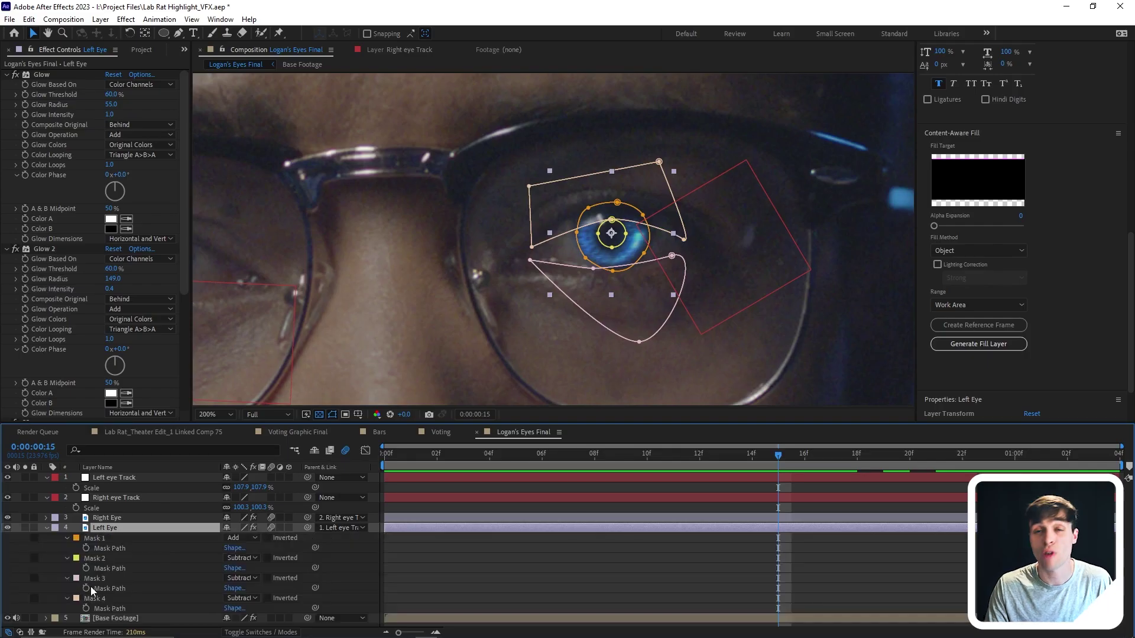
click(87, 588)
click(86, 609)
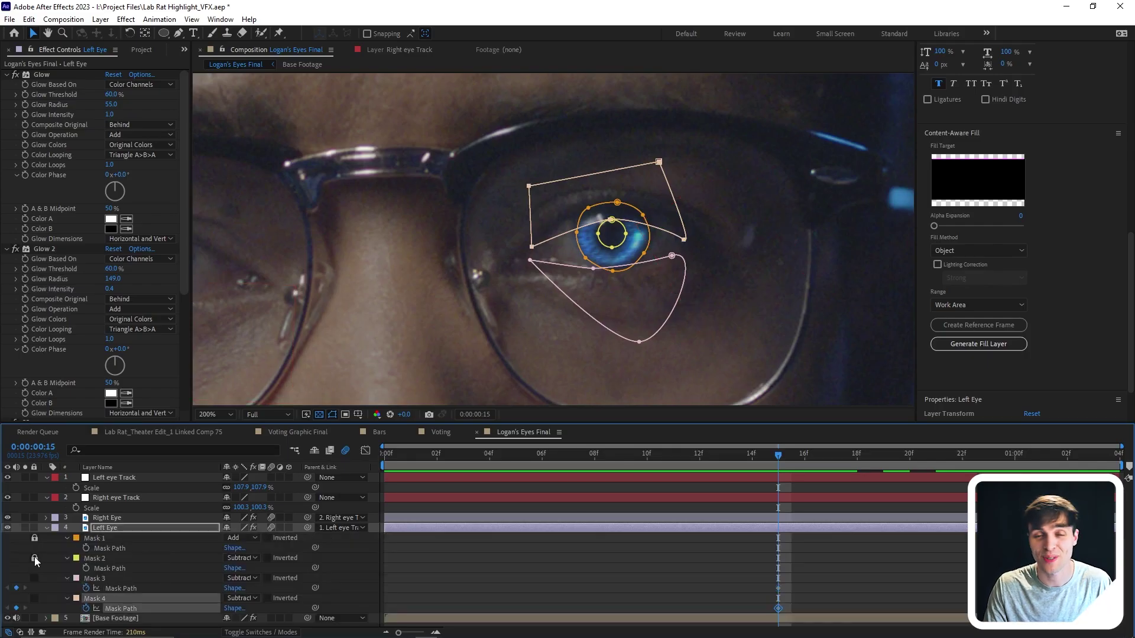
Reshape both eyelid masks to match the lids at frame 19f.
key(Page_Down)
key(Page_Down)
key(Page_Down)
key(Page_Down)
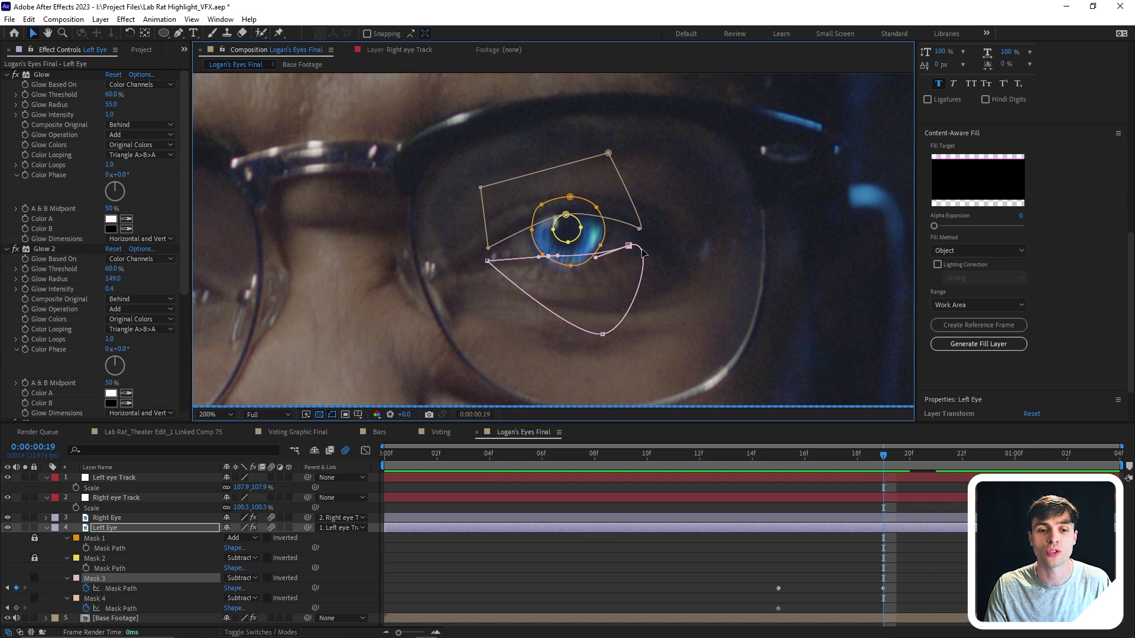
drag(628, 245, 627, 241)
drag(566, 216, 565, 220)
click(550, 258)
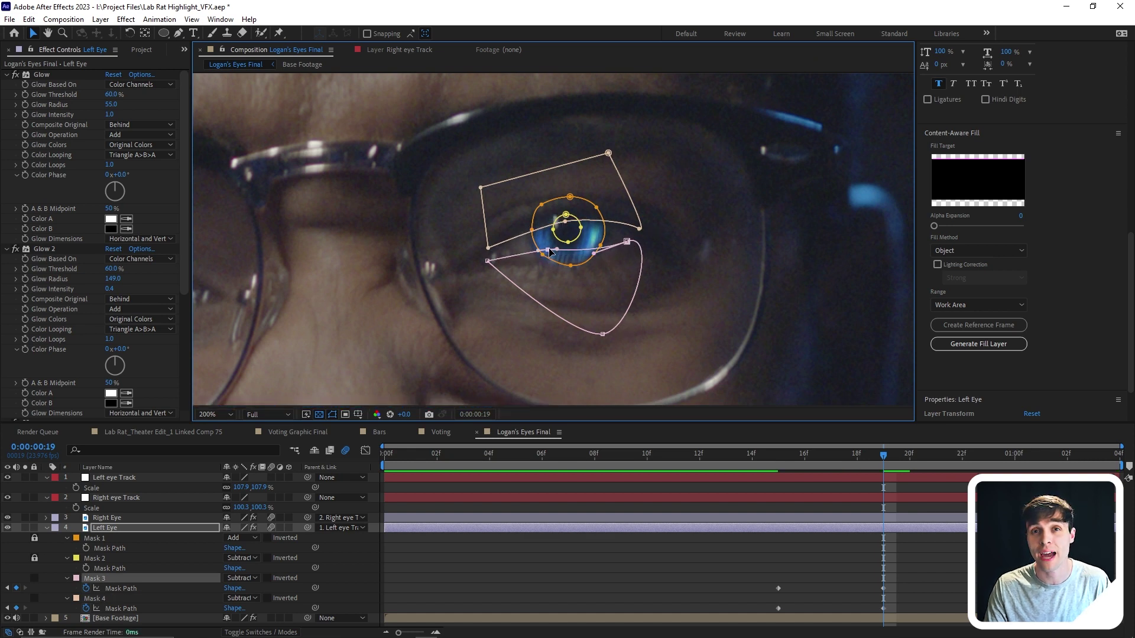
Adjust Mask 4 at 21f and Mask 3 at 01:02f to follow the eyelids.
click(911, 464)
click(926, 457)
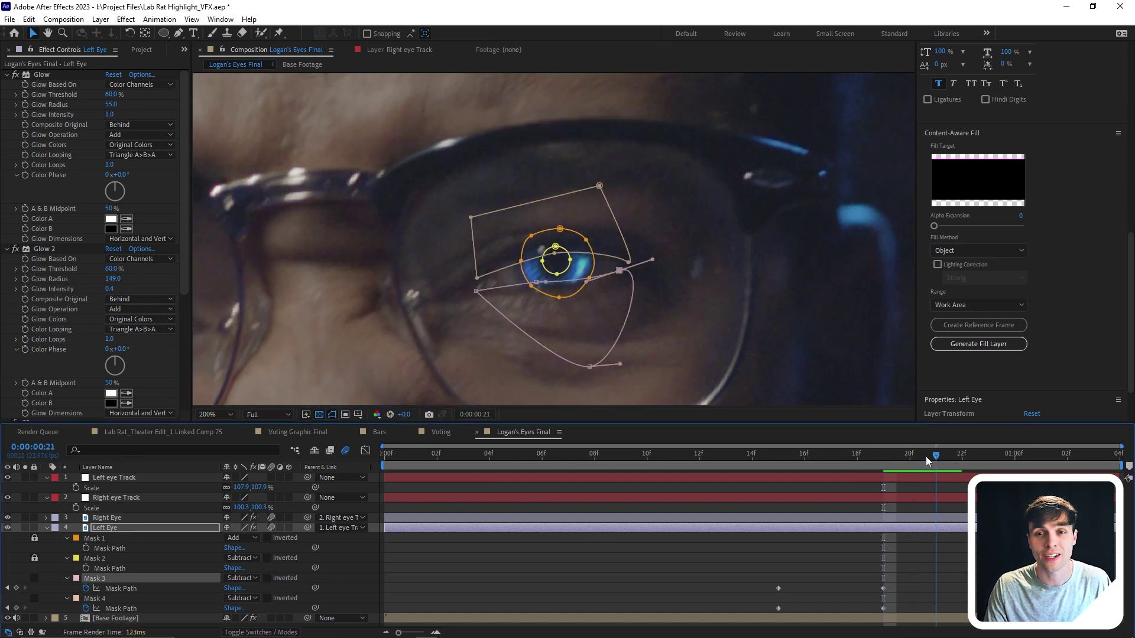
drag(619, 271, 619, 270)
drag(960, 453, 1066, 454)
click(517, 305)
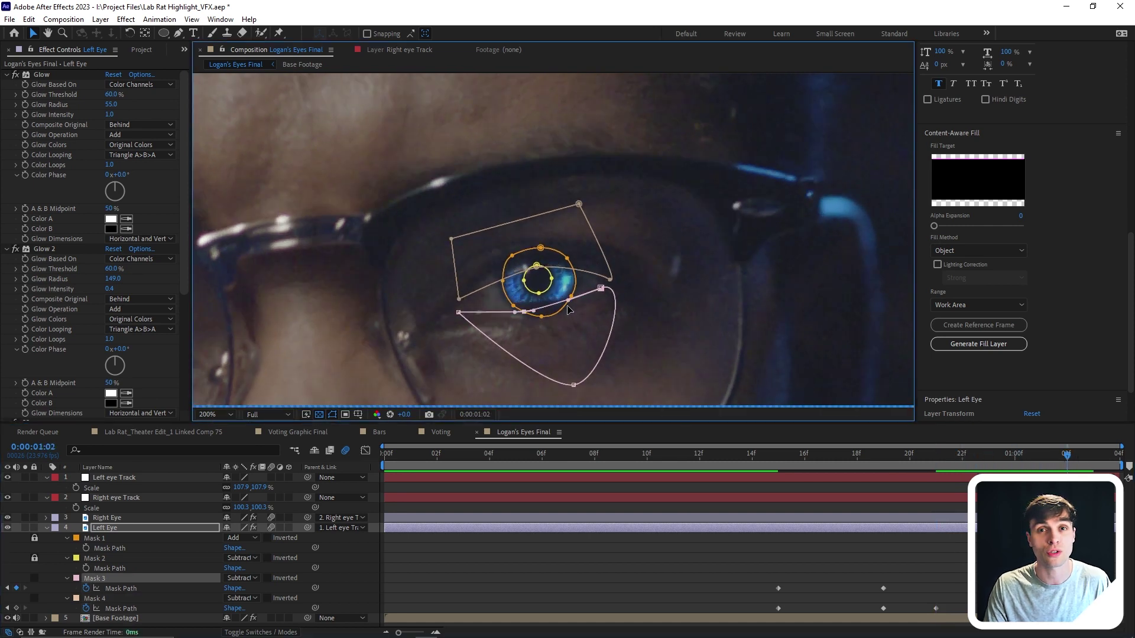
click(541, 271)
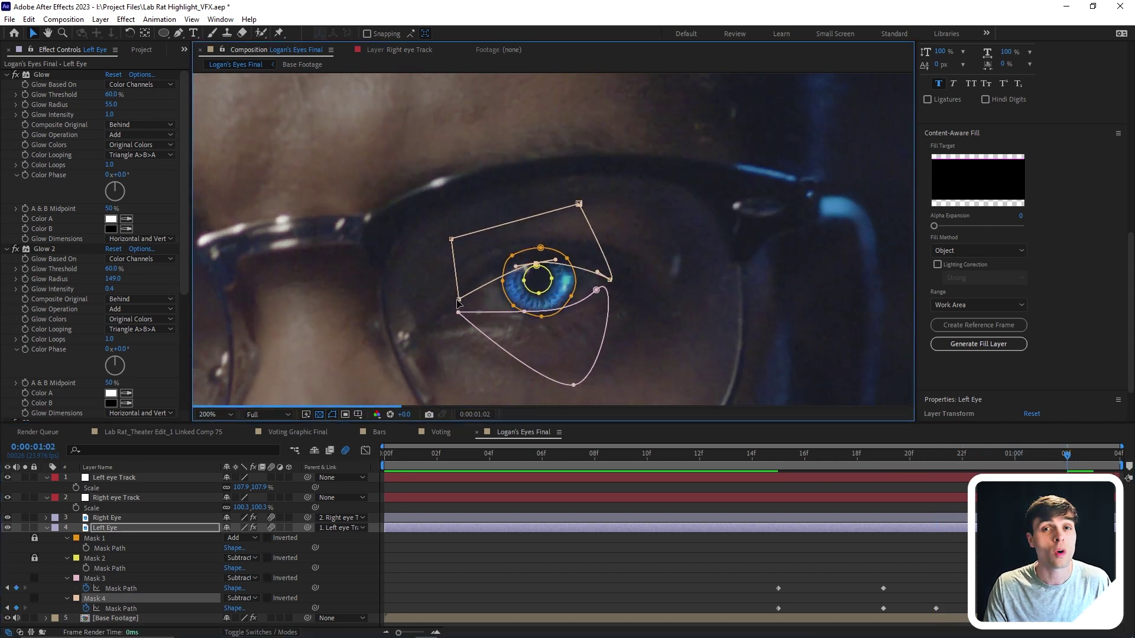